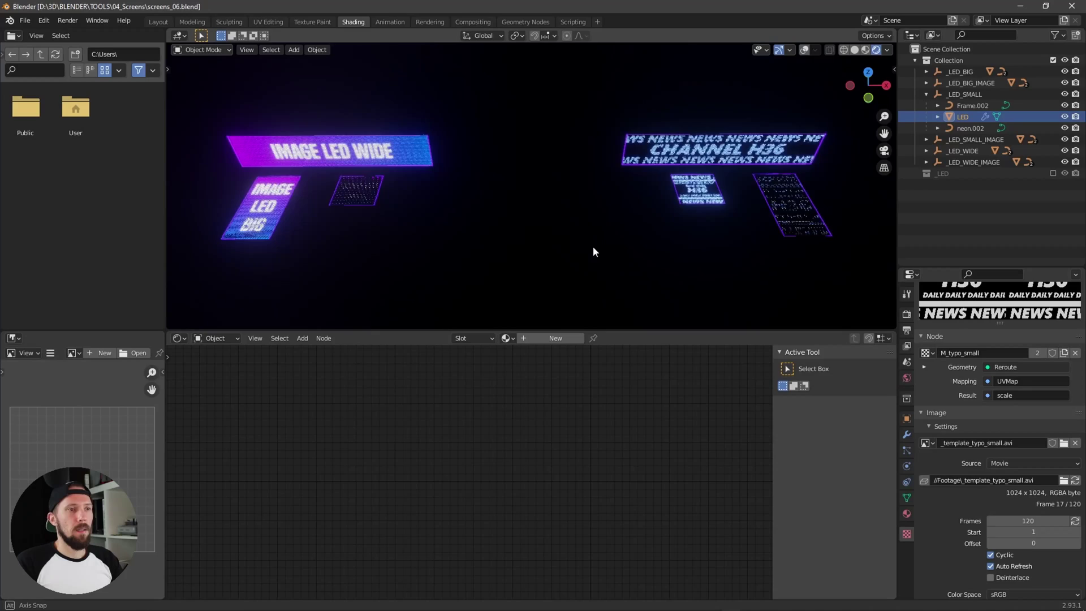
# Select the IMAGE LED SMALL panel among the LED screens
pyautogui.moveTo(596, 255)
pyautogui.mouseDown(button='middle')
pyautogui.moveTo(582, 245)
pyautogui.moveTo(601, 252)
pyautogui.mouseUp(button='middle')
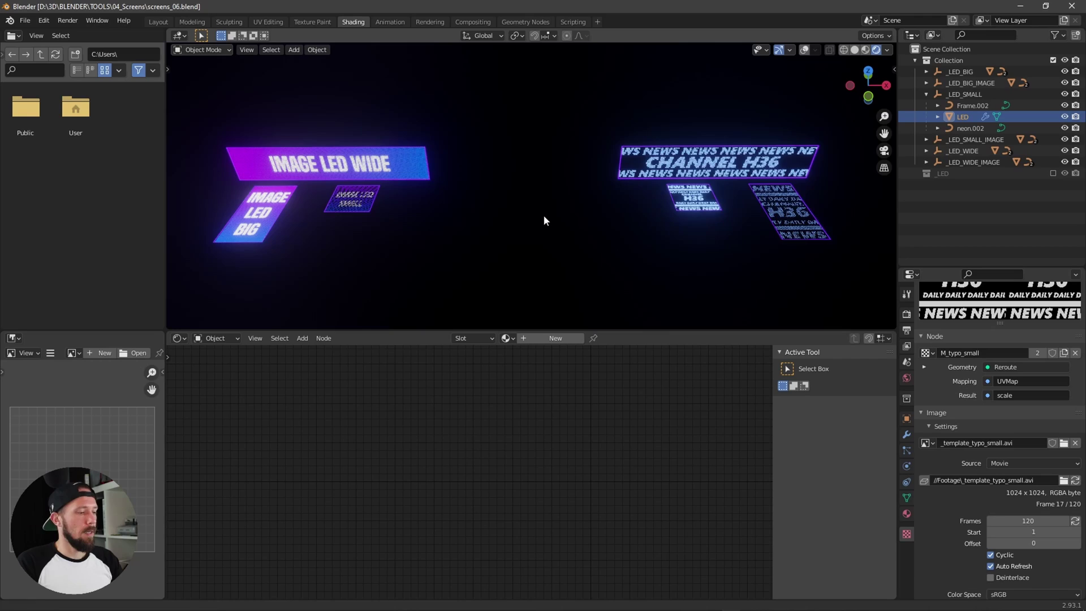
pyautogui.keyDown('shift'); pyautogui.moveTo(543, 215); pyautogui.dragTo(526, 219, button='middle'); pyautogui.keyUp('shift')
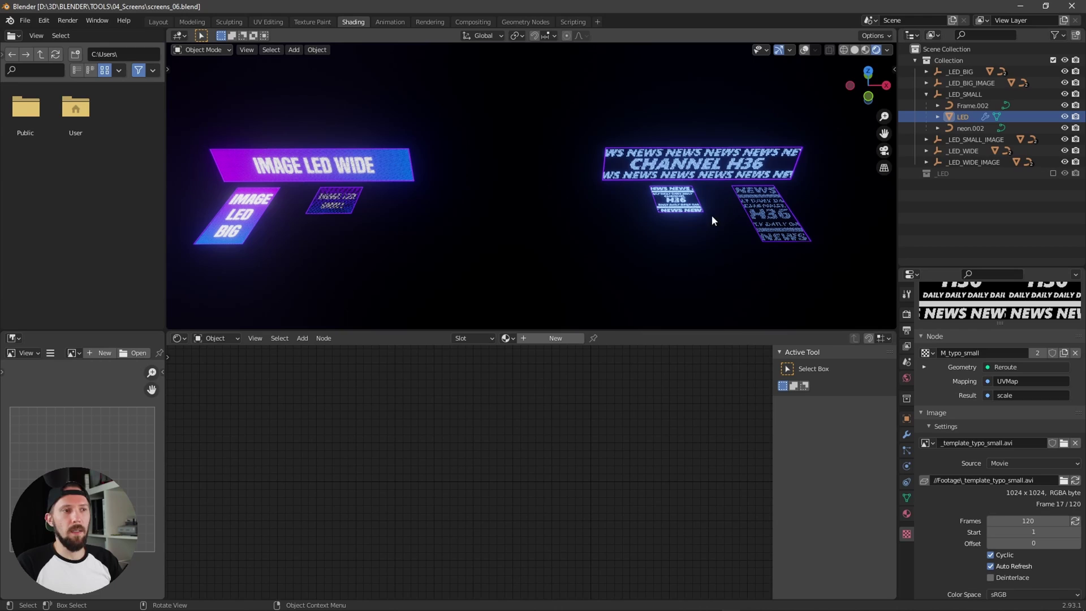
pyautogui.keyDown('shift'); pyautogui.moveTo(487, 236); pyautogui.dragTo(593, 235, button='middle'); pyautogui.keyUp('shift')
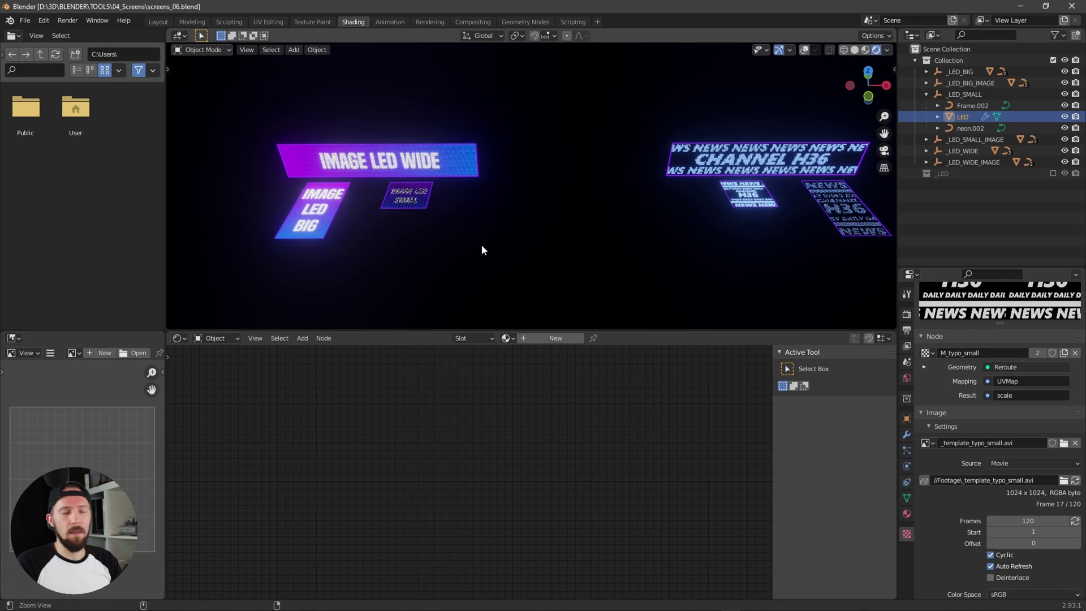
pyautogui.scroll(4, 481, 244)
pyautogui.scroll(4, 565, 262)
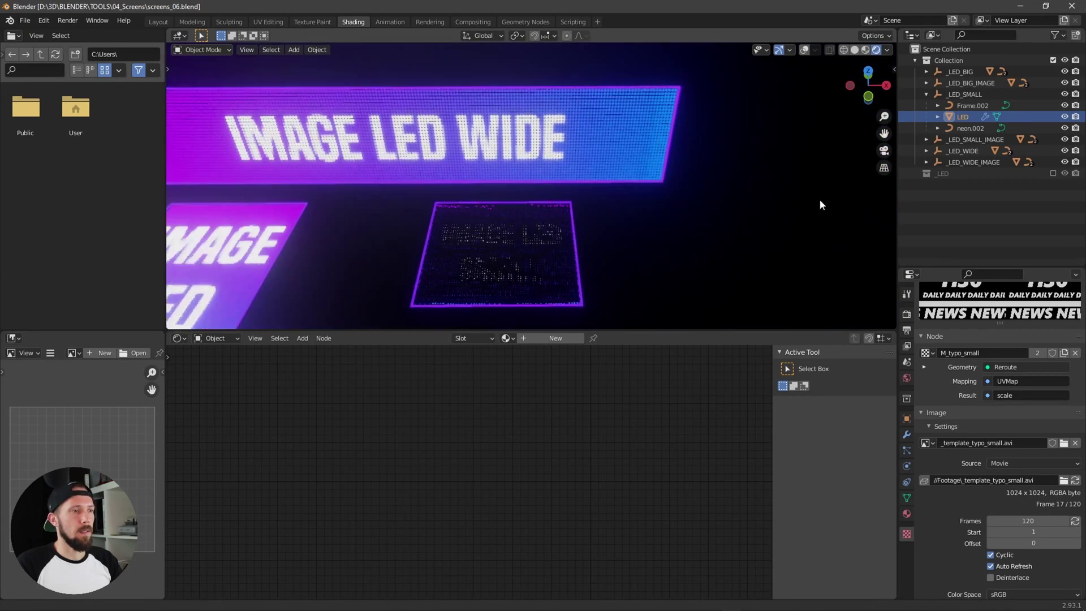
pyautogui.click(538, 243)
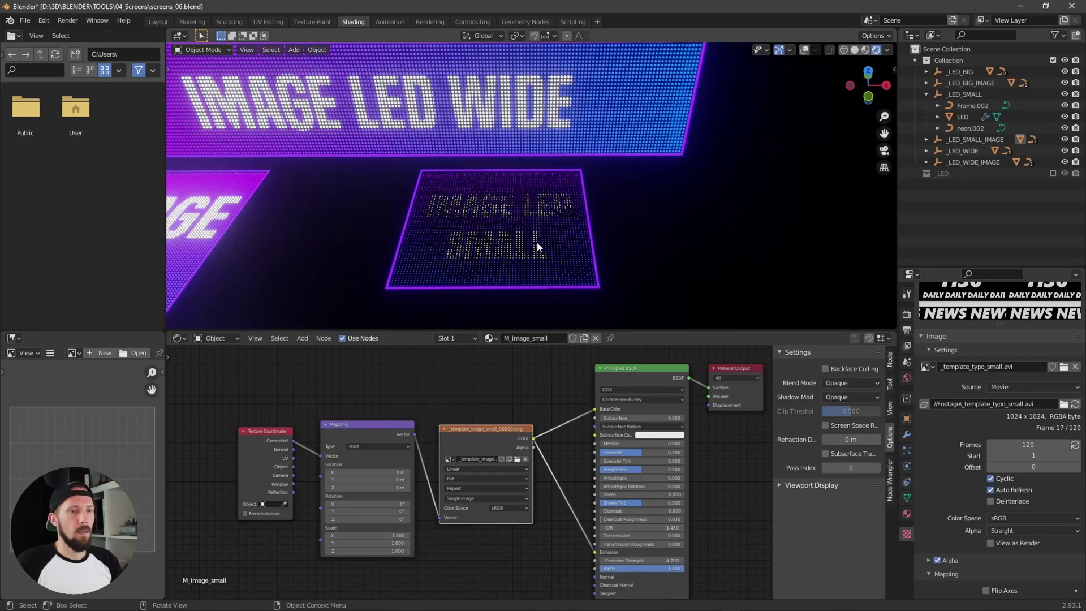
# Set the panel's dots_image modifier Size LED to 0.26
pyautogui.click(907, 434)
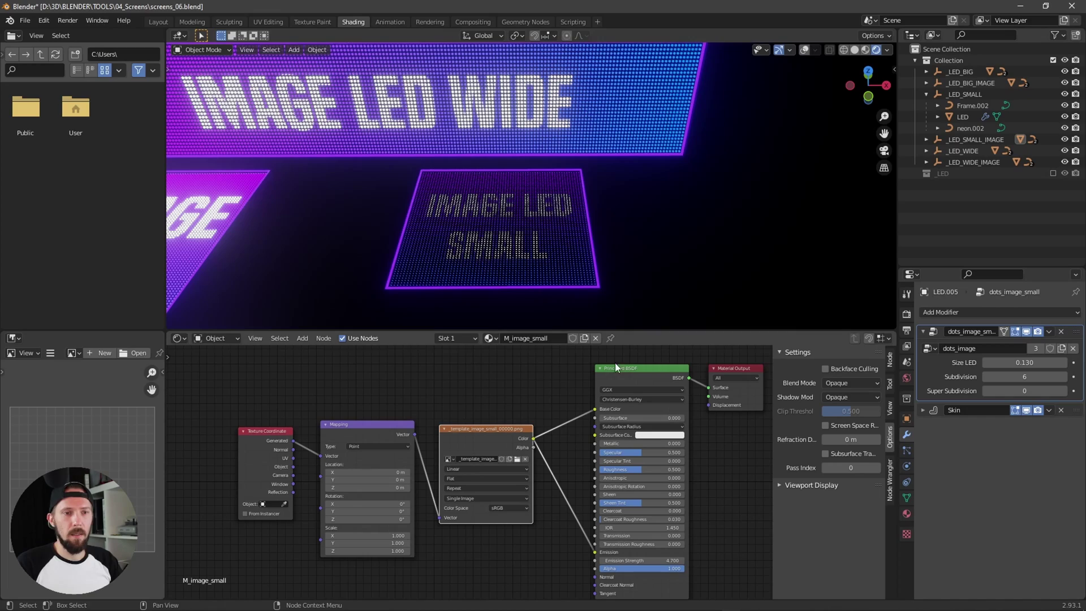
pyautogui.scroll(4, 558, 234)
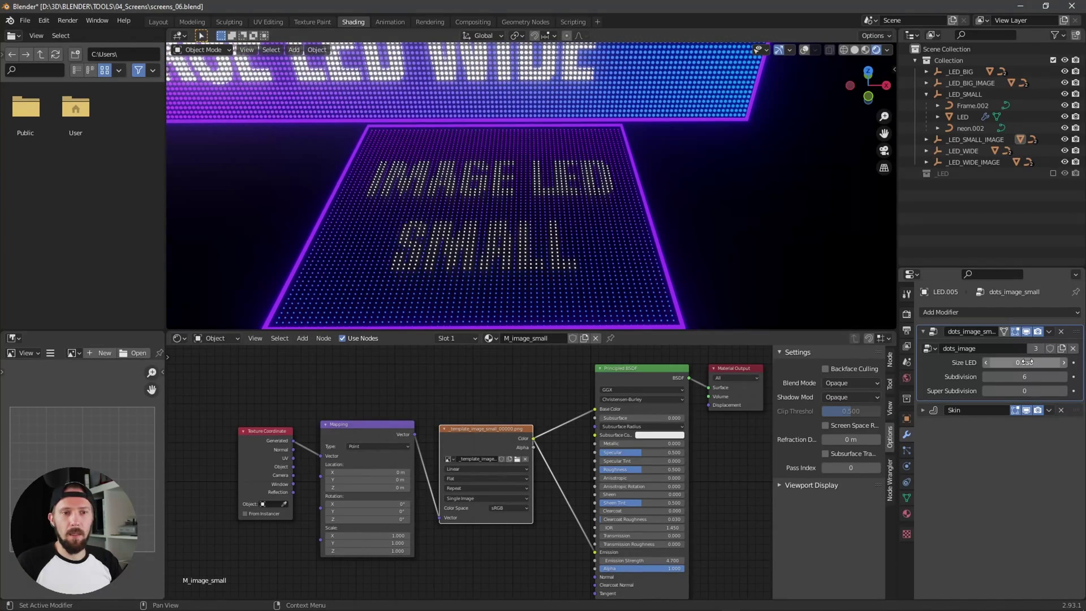
pyautogui.click(1009, 363)
pyautogui.write('0')
pyautogui.press('Return')
pyautogui.moveTo(1009, 363); pyautogui.dragTo(1028, 363)
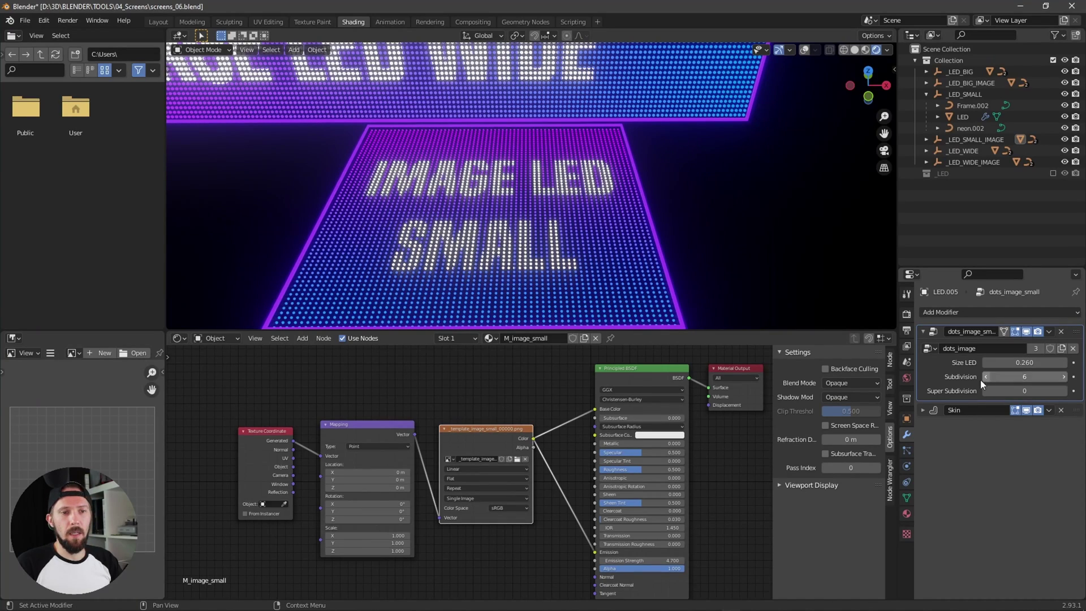
# Try Subdivision 5 and Super Subdivision 1, then restore them to 6 and 0
pyautogui.click(986, 376)
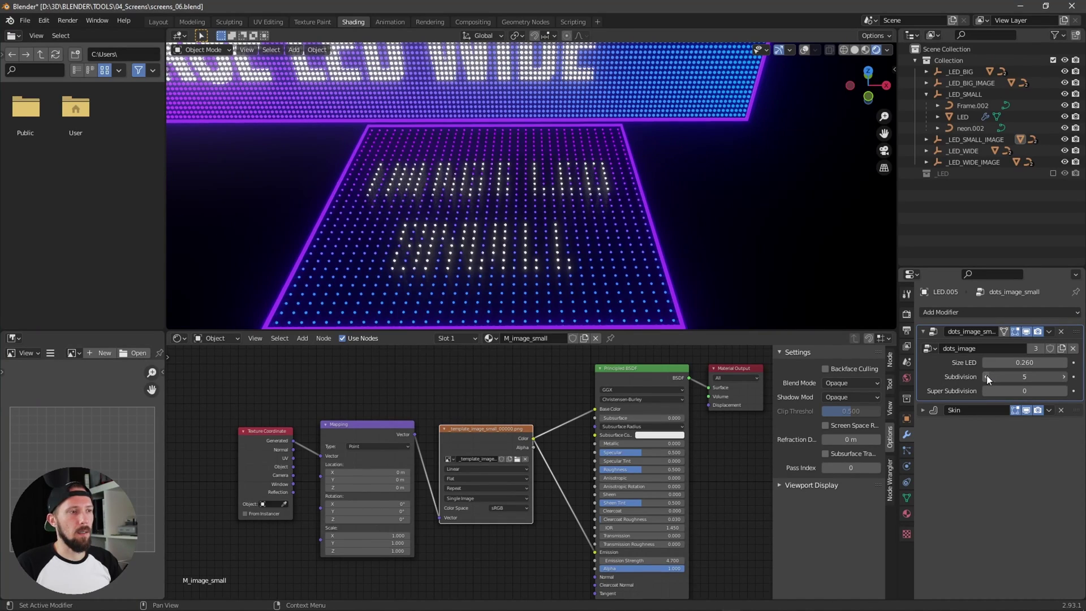
pyautogui.click(1063, 377)
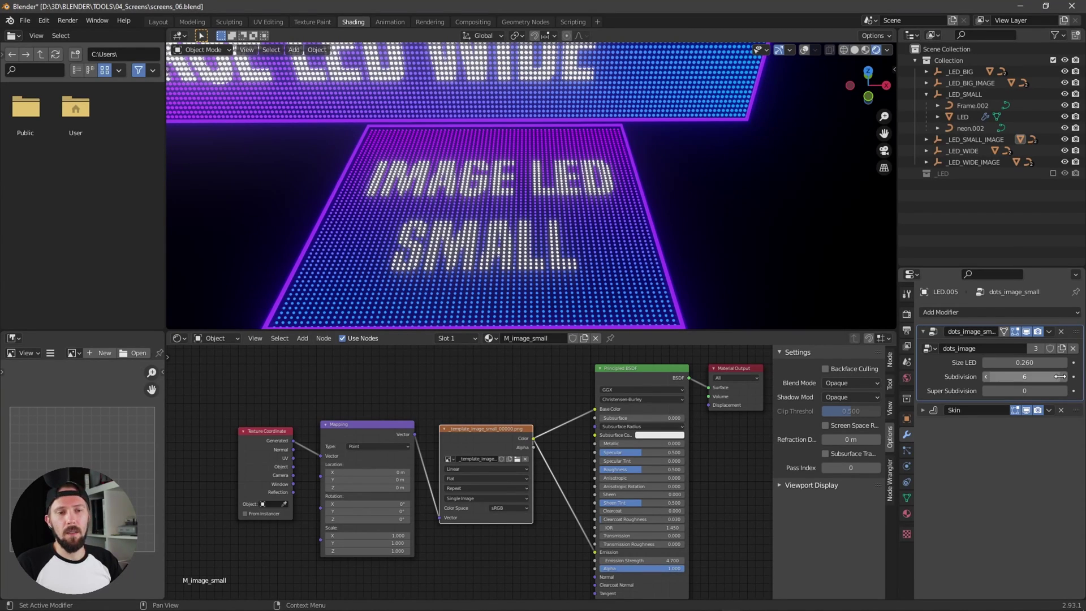
pyautogui.moveTo(584, 279); pyautogui.dragTo(599, 291, button='middle')
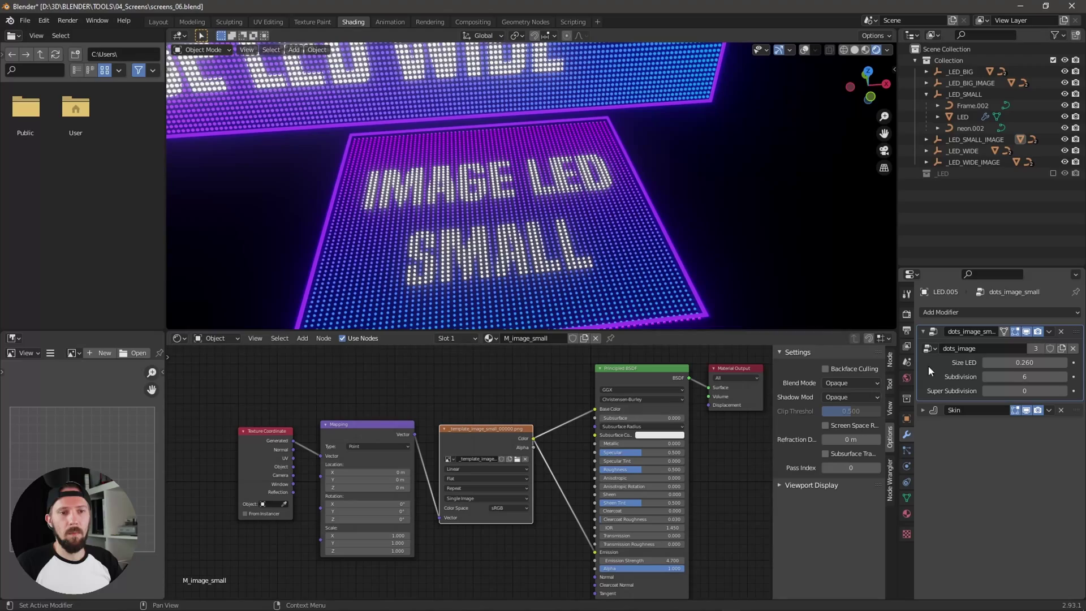
pyautogui.scroll(6, 890, 315)
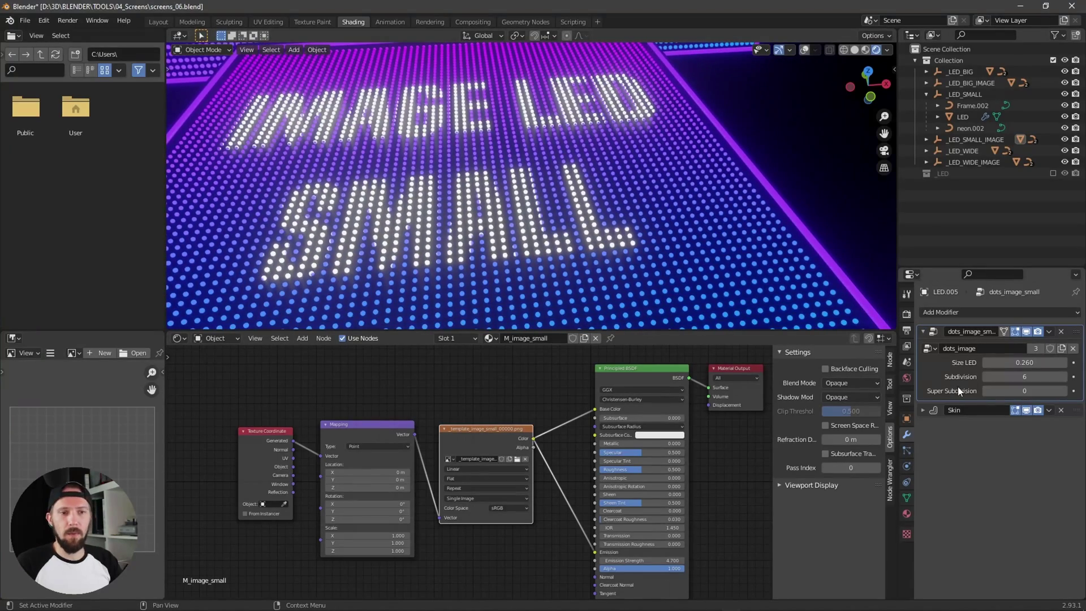
pyautogui.click(1063, 390)
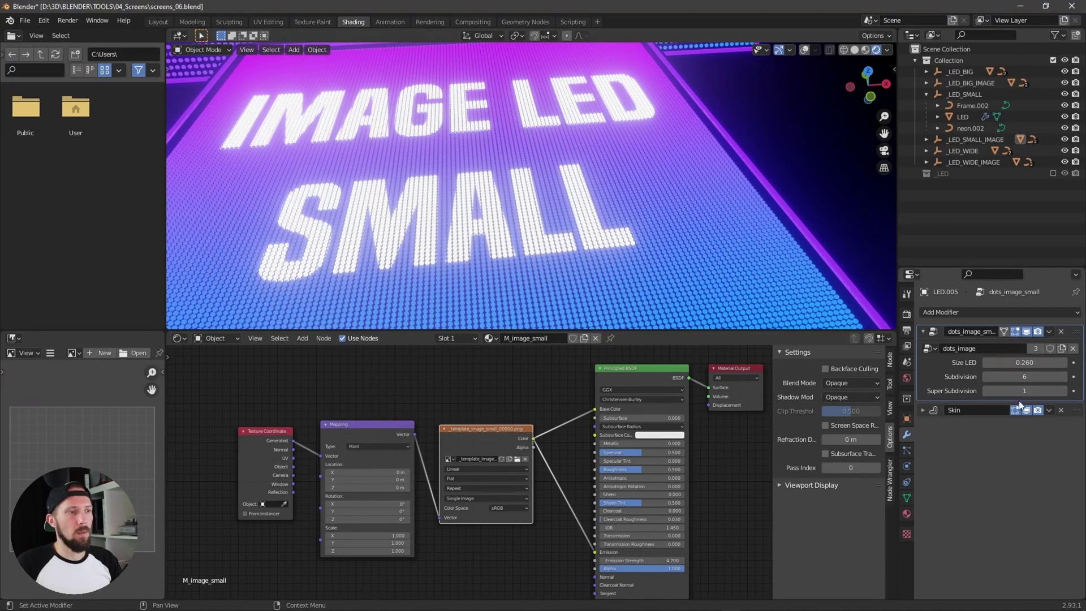
pyautogui.click(986, 391)
pyautogui.scroll(-5, 408, 277)
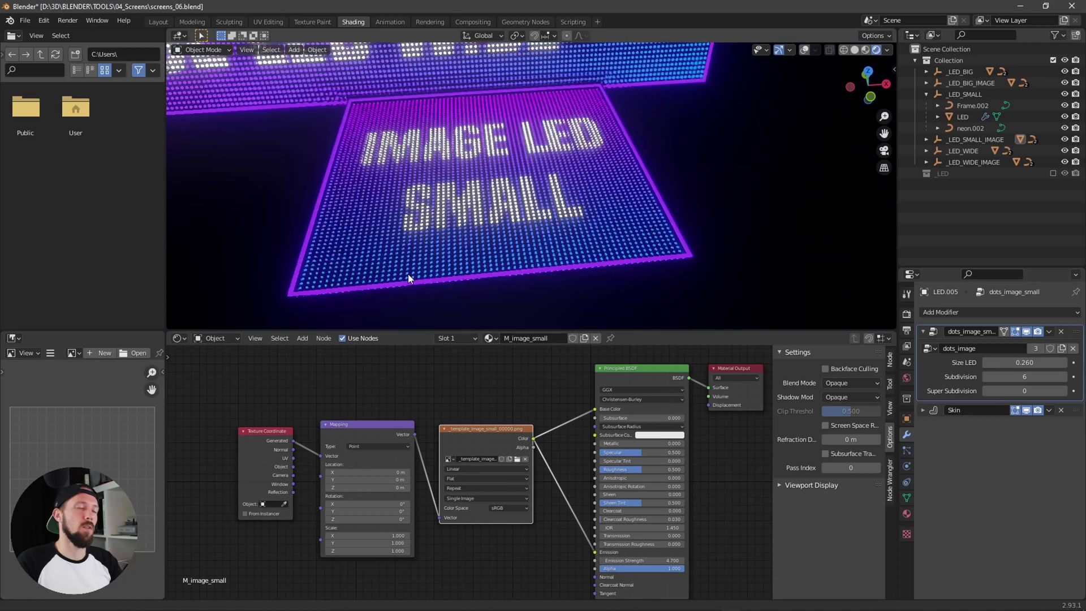
pyautogui.moveTo(408, 277); pyautogui.dragTo(593, 224, button='middle')
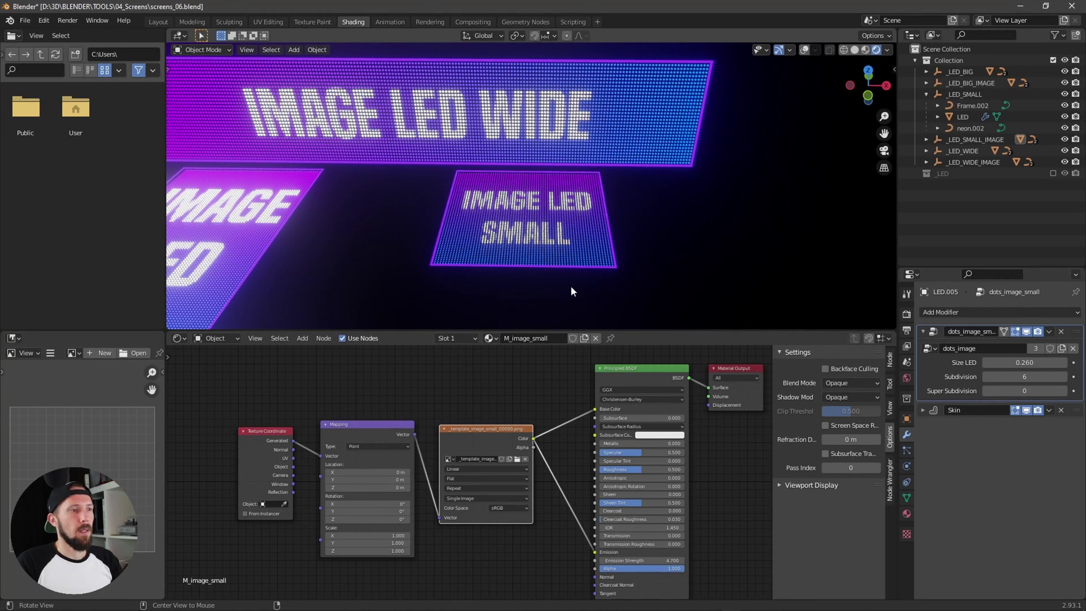
# In the Outliner, collapse _LED_SMALL, expand _LED_SMALL_IMAGE and select LED.005
pyautogui.moveTo(571, 286); pyautogui.dragTo(575, 284, button='middle')
pyautogui.click(942, 114)
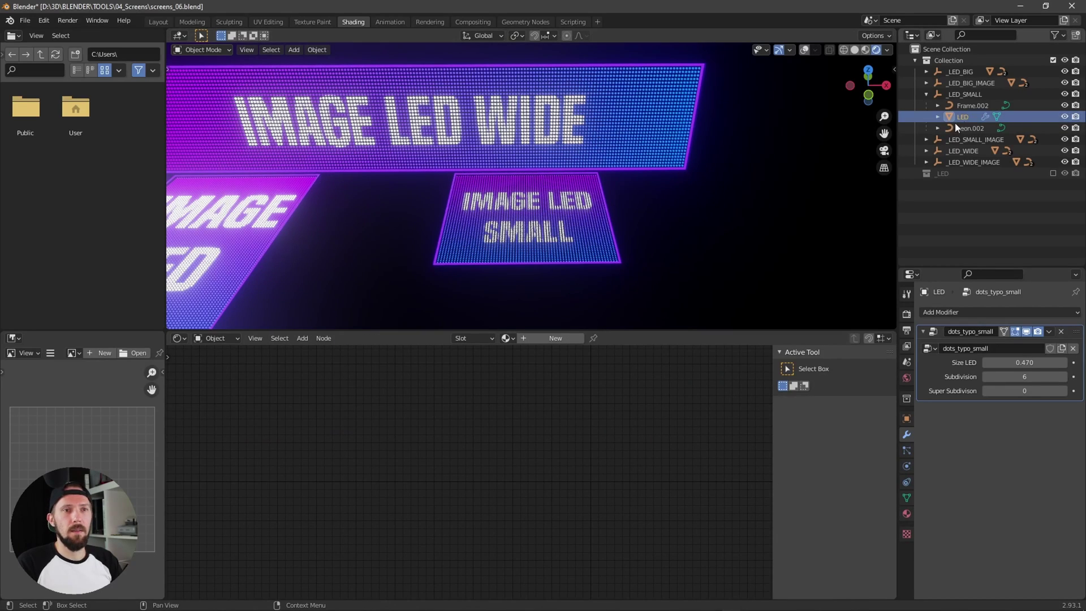
pyautogui.click(926, 94)
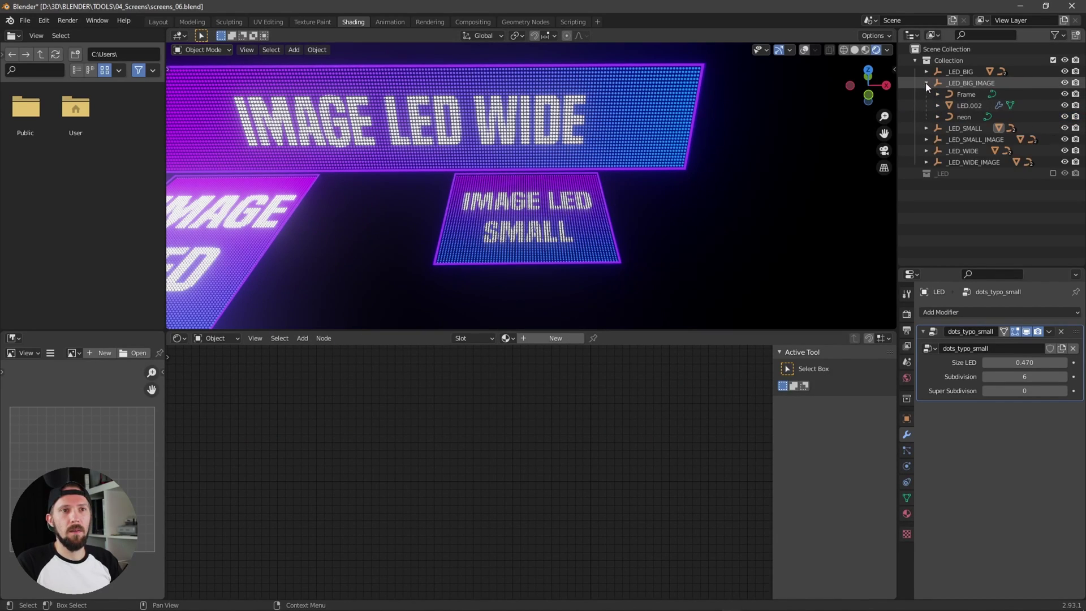
pyautogui.click(926, 106)
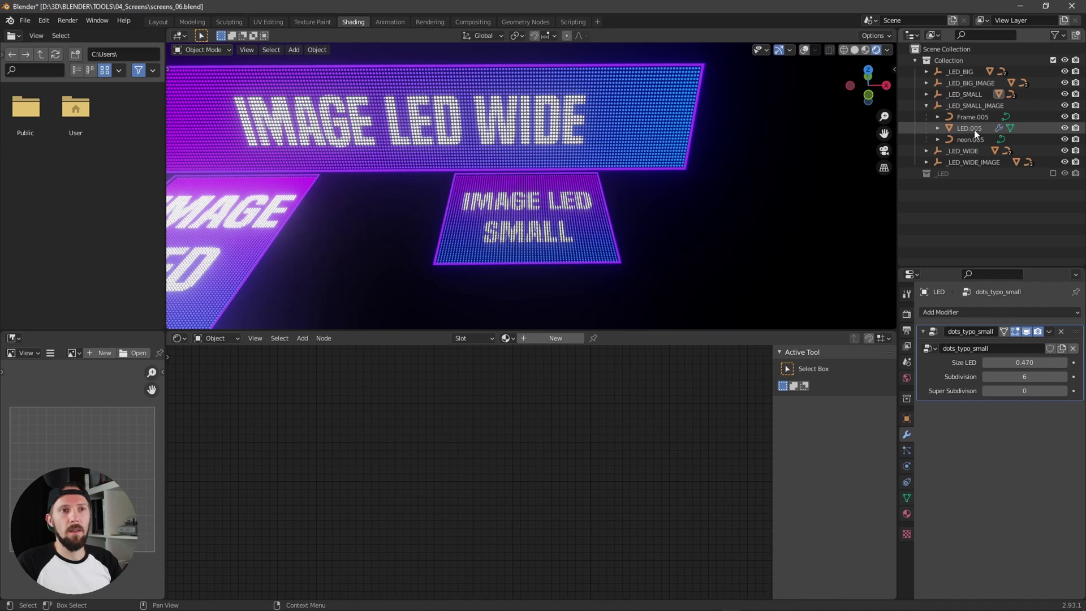
pyautogui.click(969, 128)
pyautogui.moveTo(557, 388); pyautogui.dragTo(553, 401, button='middle')
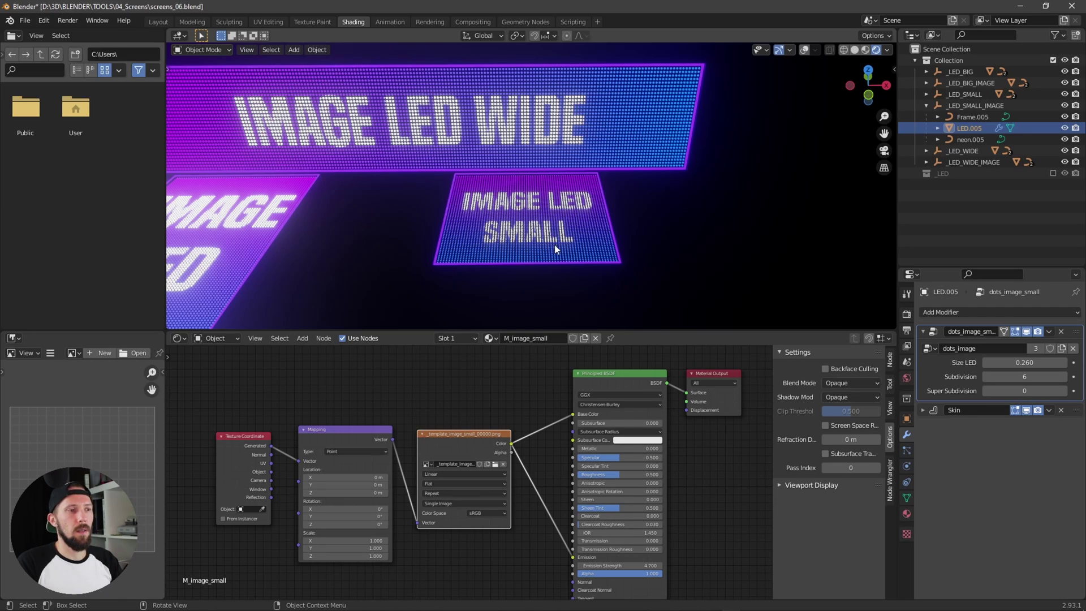
# Load _template_image_small_00000.png into the Image Texture node, then browse again and cancel
pyautogui.moveTo(544, 389)
pyautogui.mouseDown(button='middle')
pyautogui.moveTo(561, 397)
pyautogui.moveTo(551, 401)
pyautogui.mouseUp(button='middle')
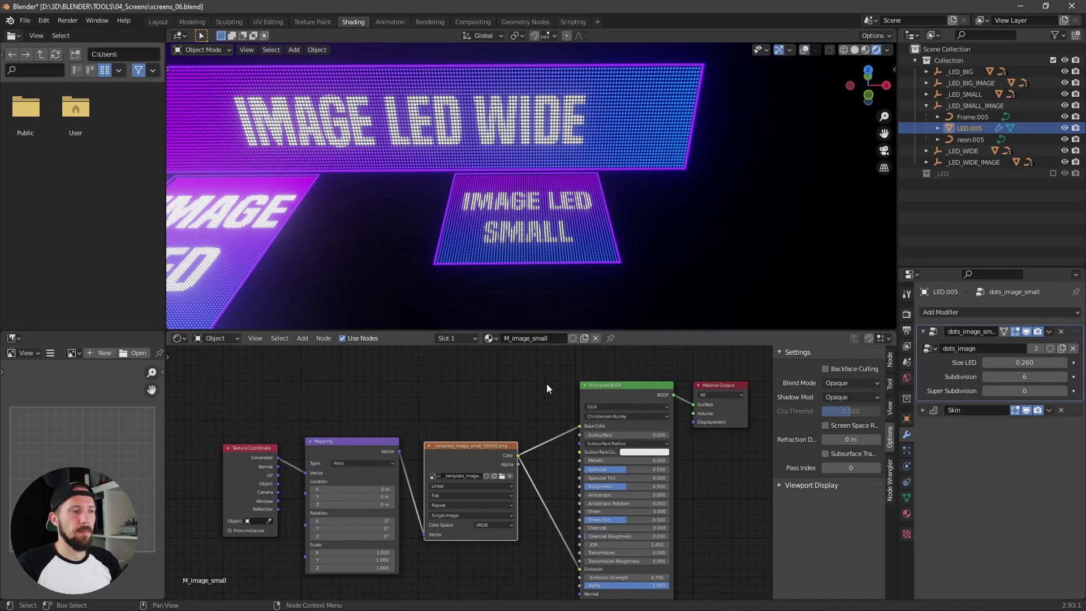
pyautogui.moveTo(481, 445); pyautogui.dragTo(487, 441)
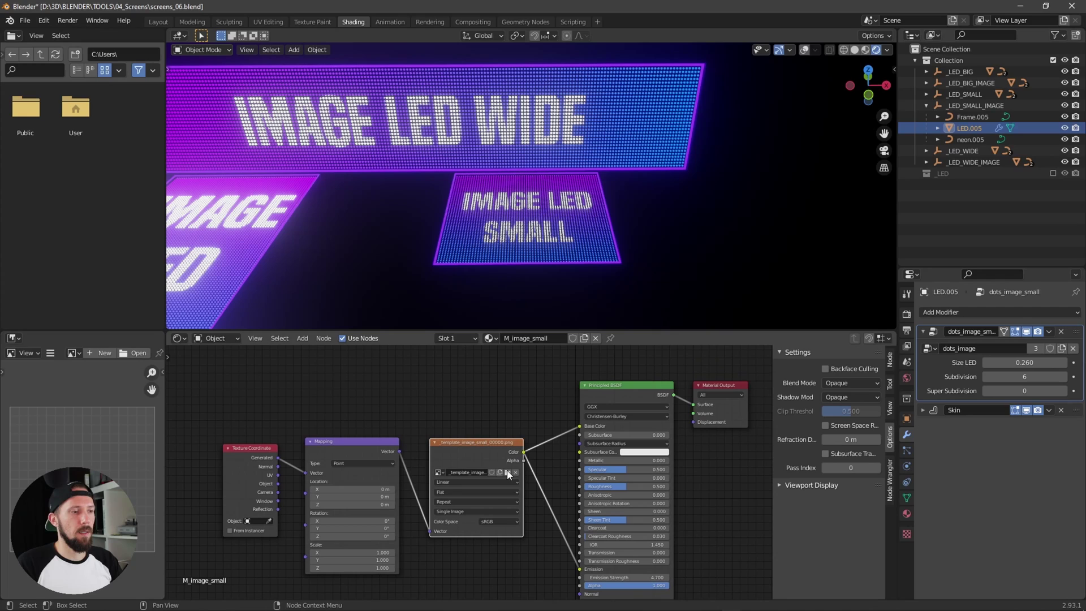
pyautogui.click(507, 473)
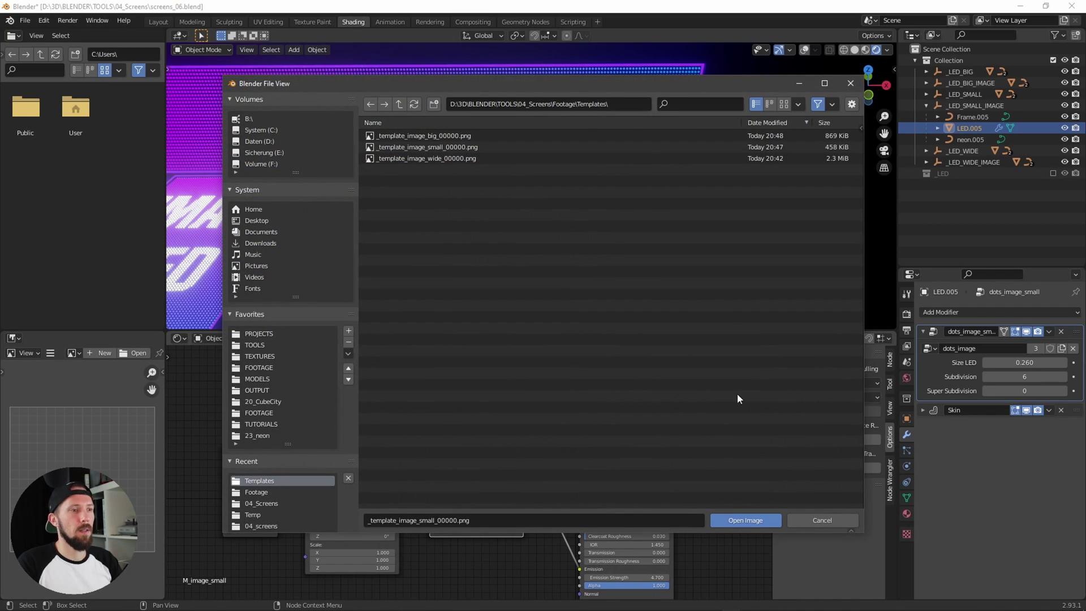
pyautogui.press('Return')
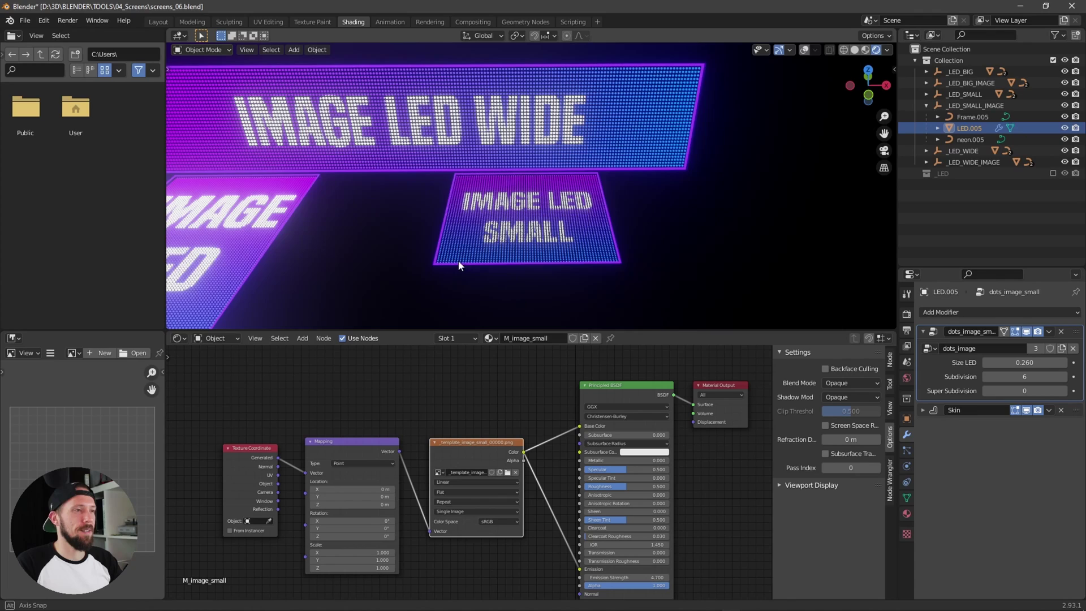
pyautogui.moveTo(458, 260); pyautogui.dragTo(381, 196, button='middle')
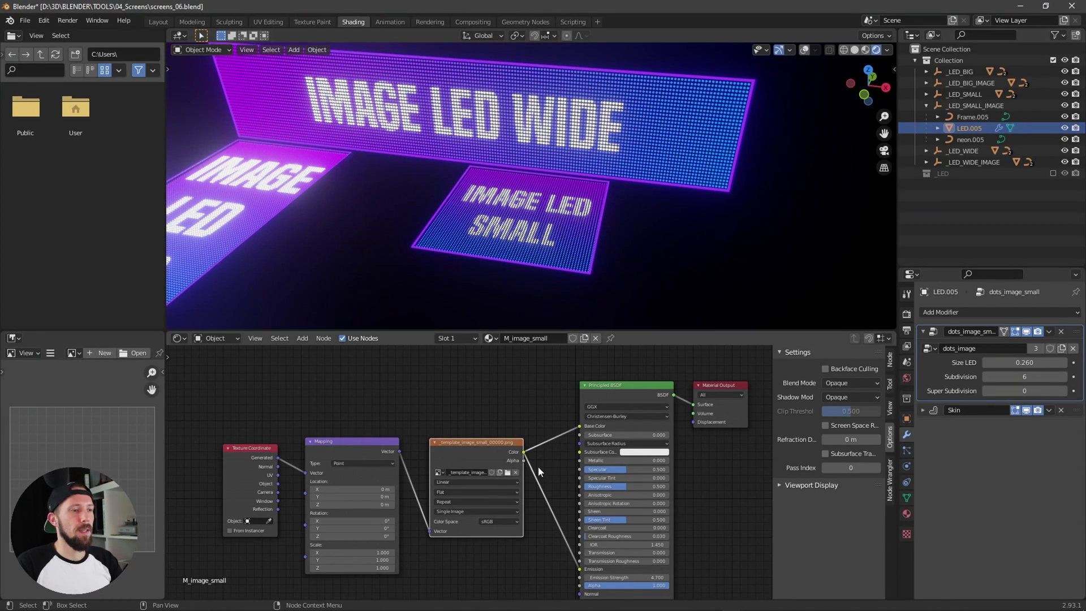
pyautogui.click(508, 474)
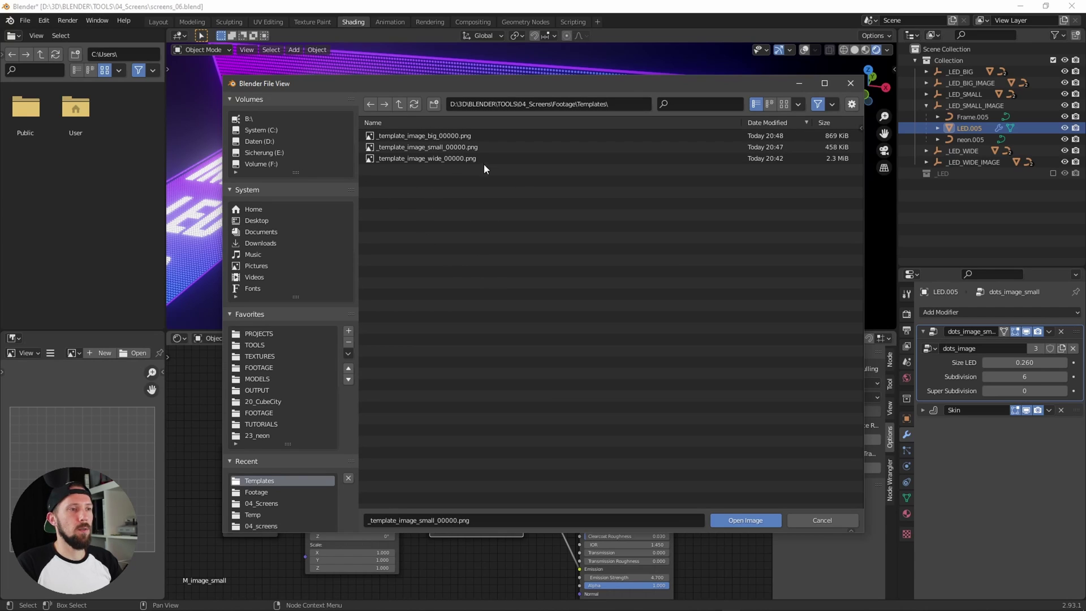
pyautogui.click(819, 521)
pyautogui.moveTo(477, 435); pyautogui.dragTo(513, 433, button='middle')
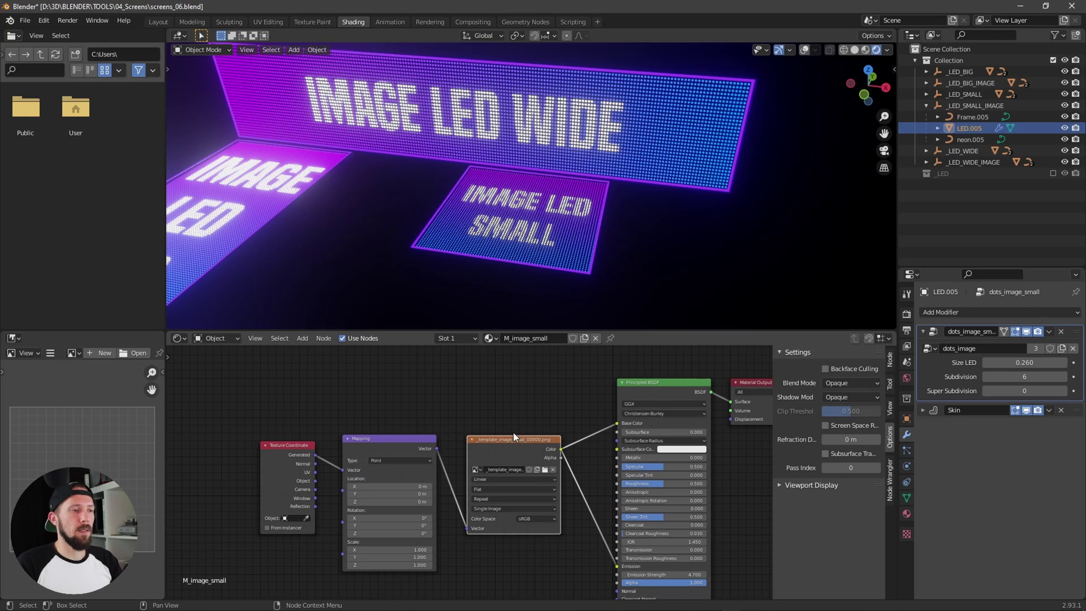
pyautogui.scroll(2, 500, 409)
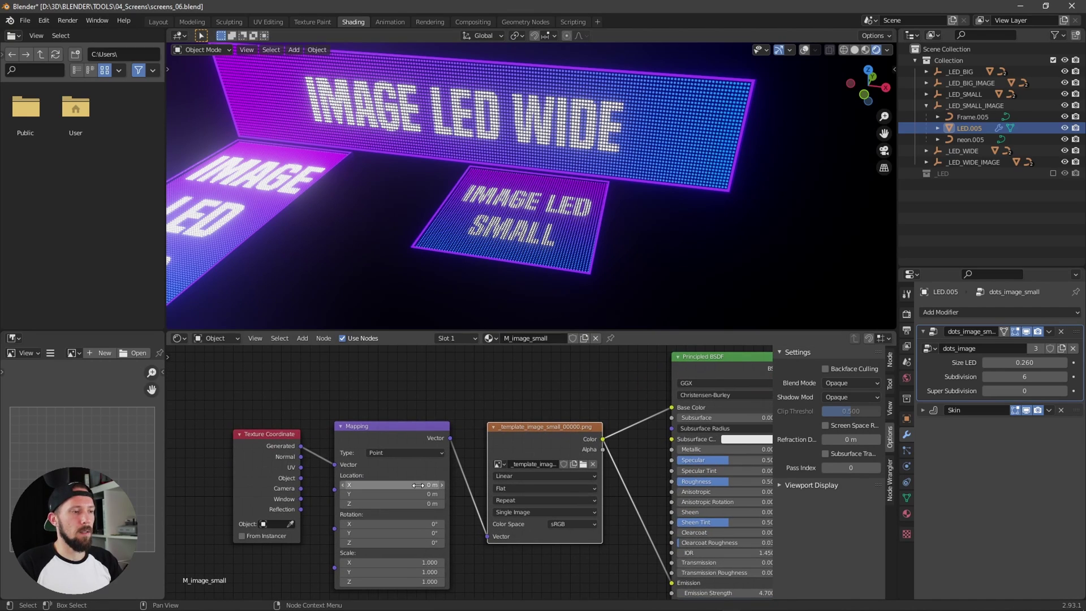
pyautogui.moveTo(427, 485); pyautogui.dragTo(430, 485)
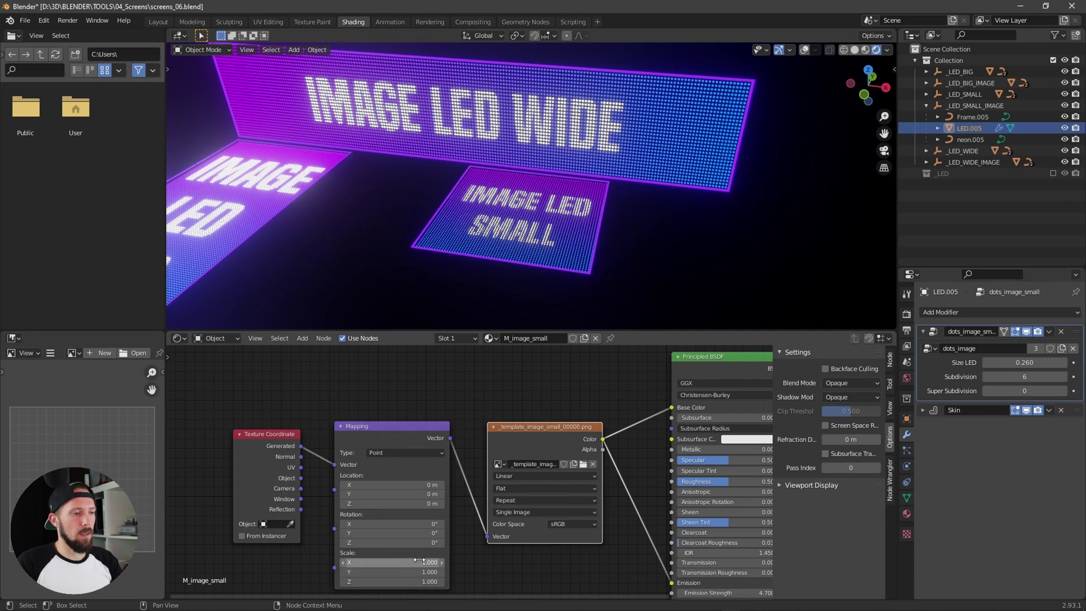
pyautogui.moveTo(418, 562); pyautogui.dragTo(439, 562)
pyautogui.click(439, 562)
pyautogui.write('0.7')
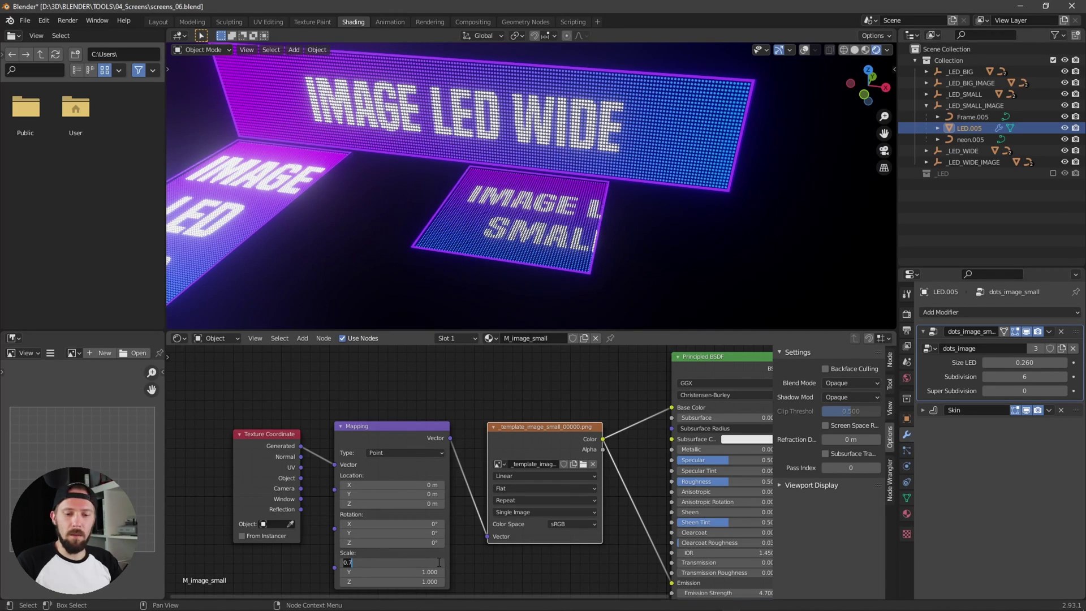
pyautogui.press('Return')
pyautogui.press('BackSpace')
# Bring the H36 news screens into view in the viewport
pyautogui.scroll(-1, 526, 372)
pyautogui.moveTo(652, 253); pyautogui.dragTo(509, 308)
pyautogui.scroll(-2, 699, 252)
pyautogui.keyDown('shift'); pyautogui.moveTo(697, 258); pyautogui.dragTo(650, 251, button='middle'); pyautogui.keyUp('shift')
pyautogui.scroll(4, 638, 261)
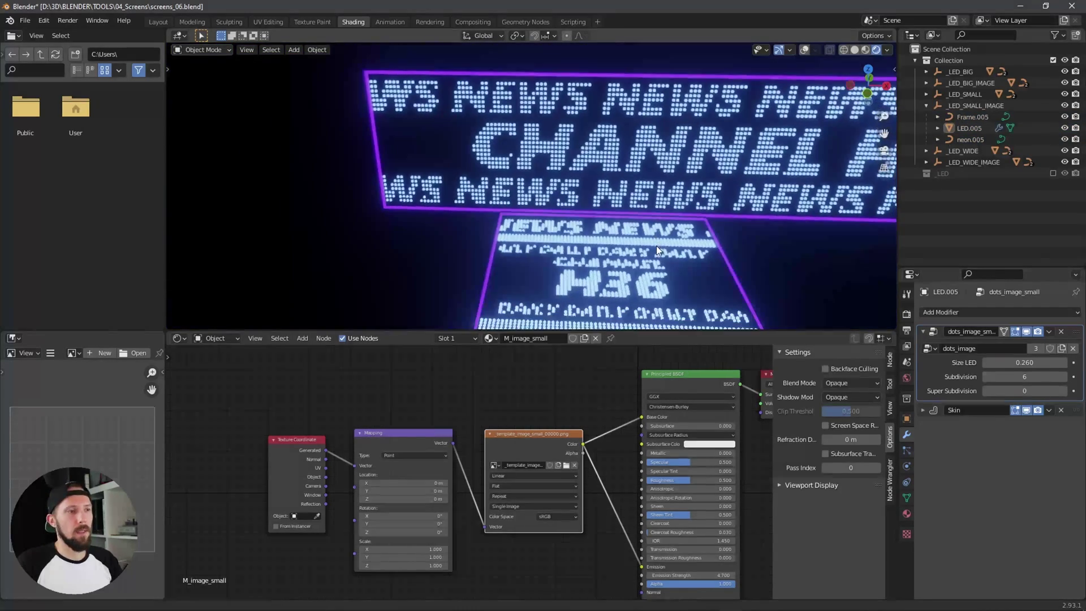
pyautogui.moveTo(604, 214); pyautogui.dragTo(542, 142, button='middle')
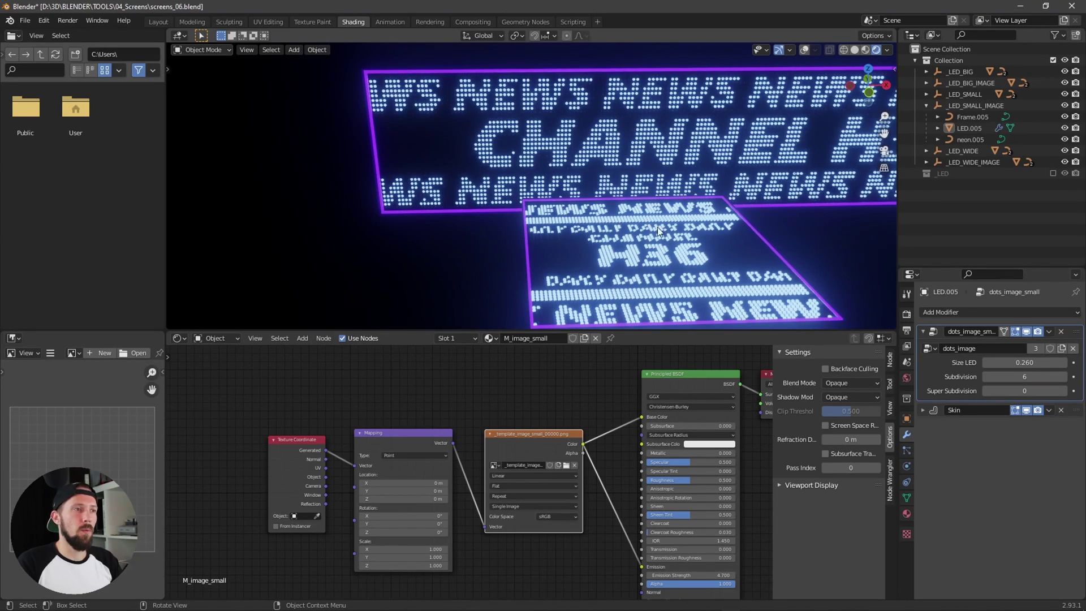
pyautogui.keyDown('shift'); pyautogui.moveTo(657, 226); pyautogui.dragTo(670, 245, button='middle'); pyautogui.keyUp('shift')
pyautogui.scroll(2, 662, 232)
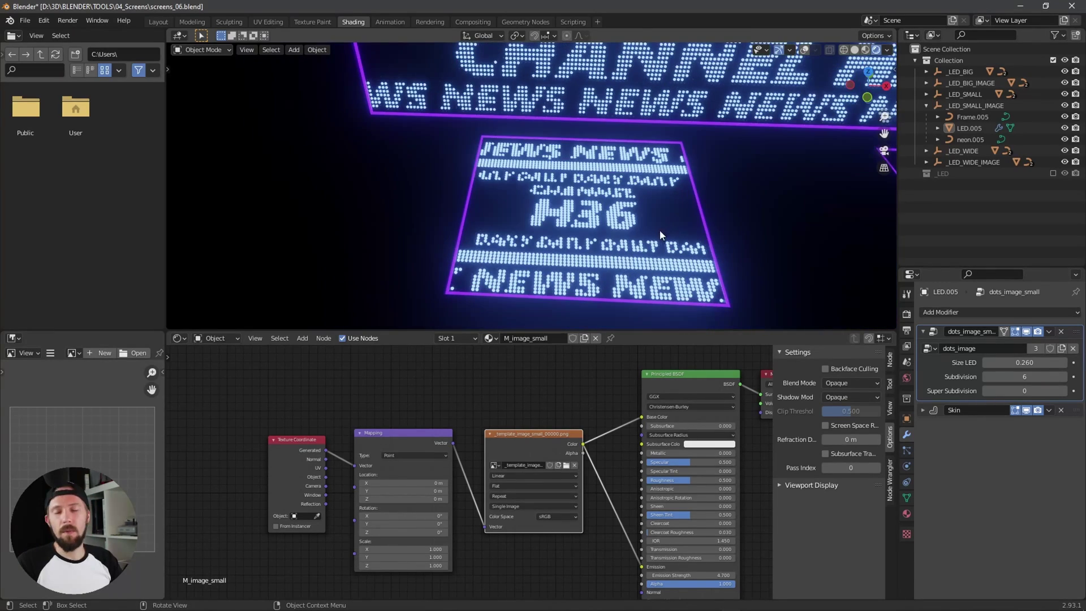
pyautogui.scroll(2, 616, 254)
pyautogui.keyDown('shift'); pyautogui.scroll(-2, 624, 262); pyautogui.keyUp('shift')
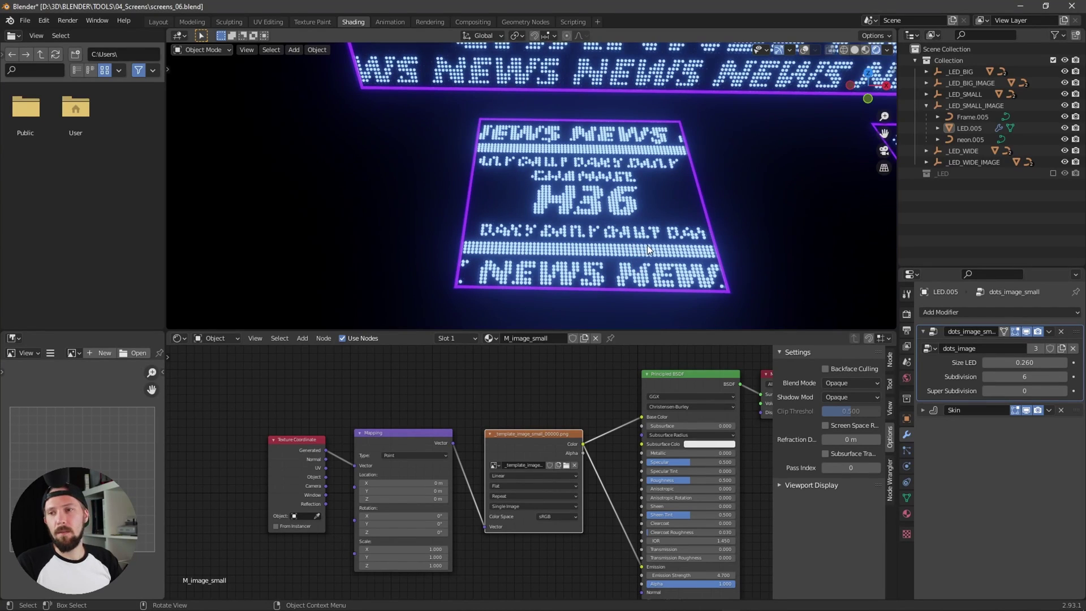
# Select the small H36 screen's LED, collapse _LED_SMALL_IMAGE and expand _LED_SMALL
pyautogui.click(620, 226)
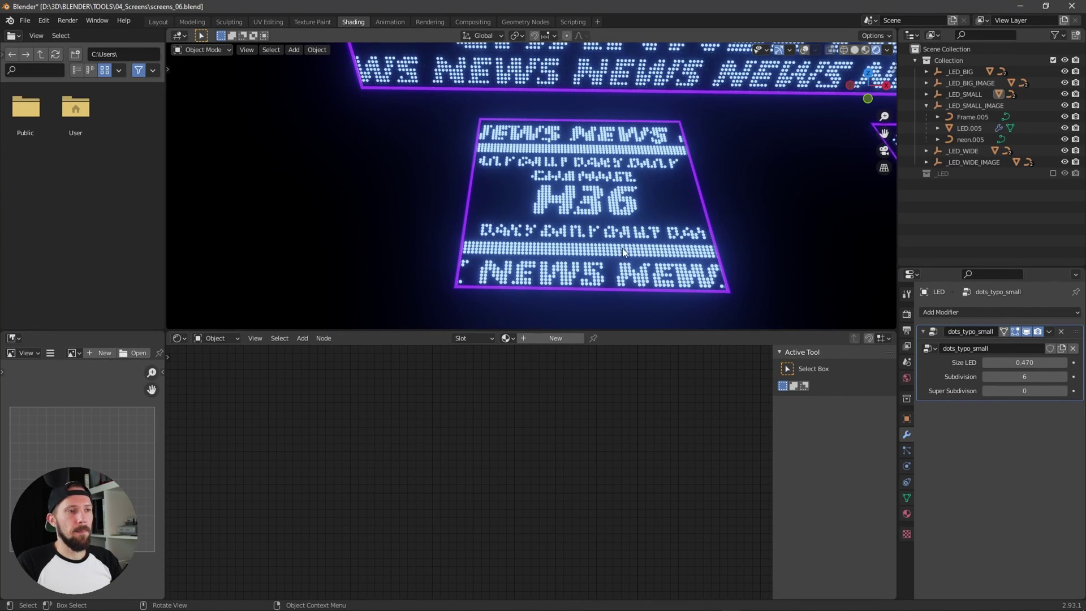
pyautogui.click(927, 105)
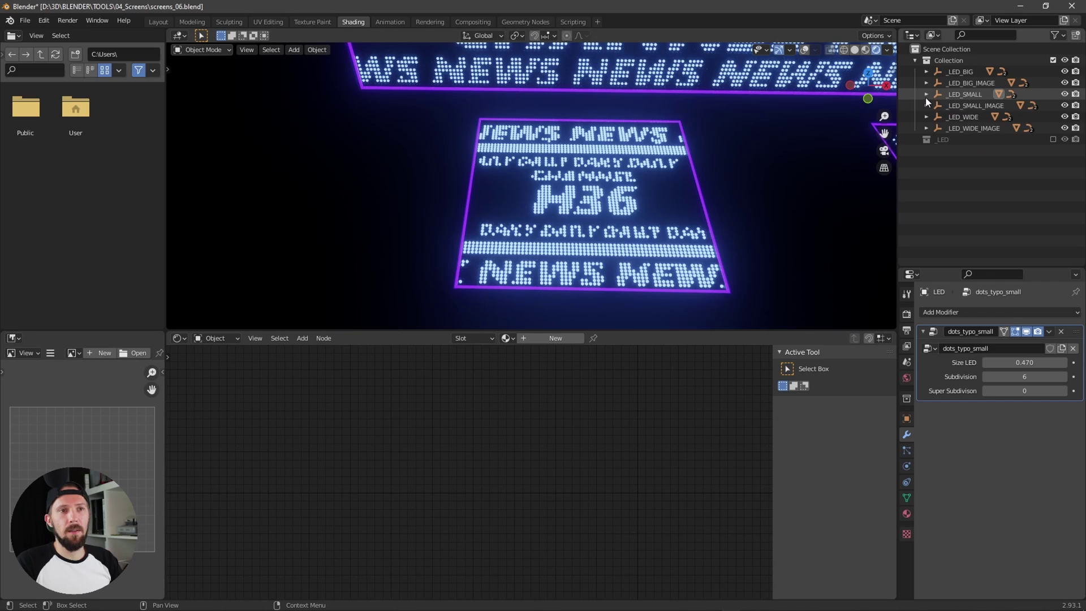
pyautogui.click(926, 95)
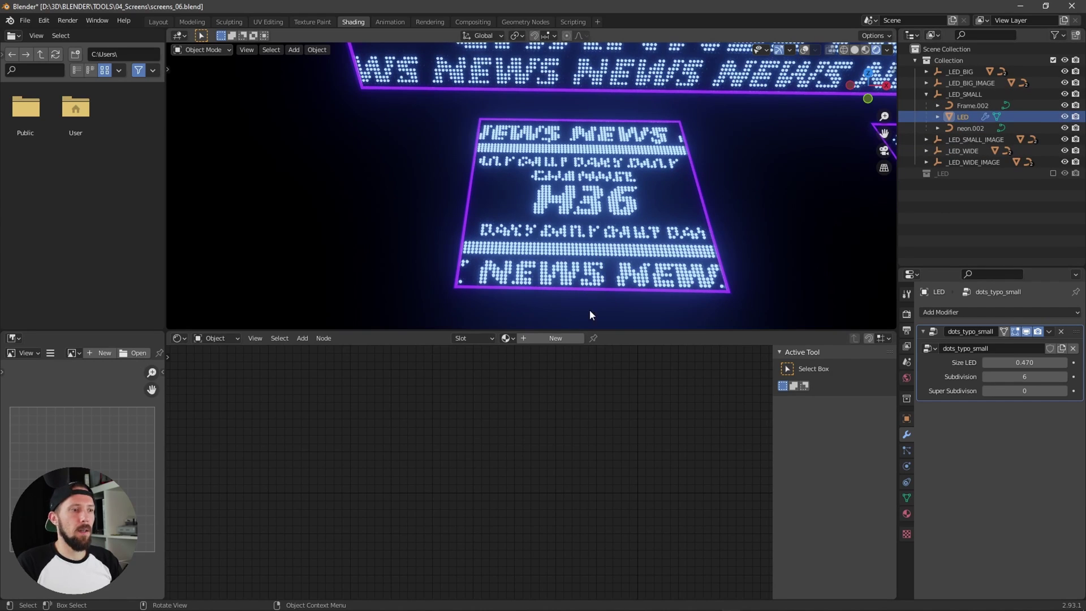
# Inspect the M_typo_small texture using _template_typo_small.avi, browsing for a file and cancelling
pyautogui.moveTo(609, 232); pyautogui.dragTo(589, 244, button='middle')
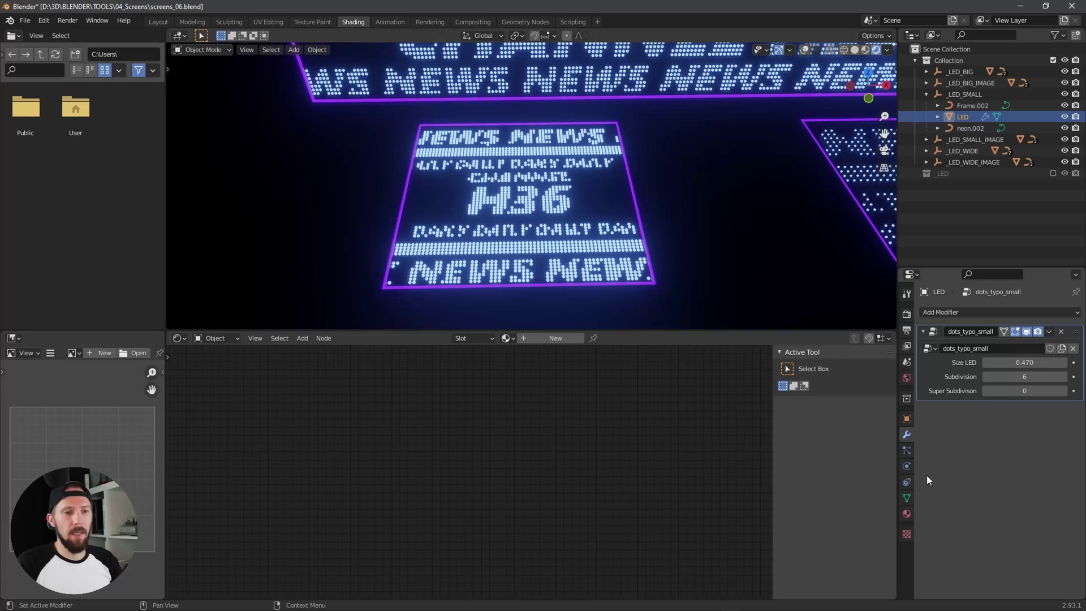
pyautogui.click(907, 534)
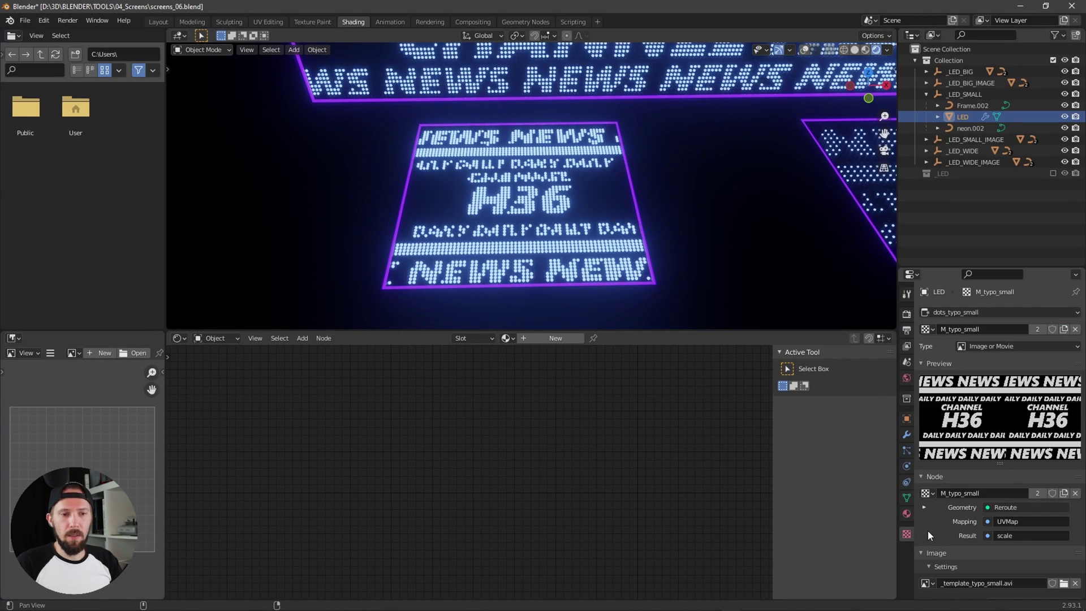
pyautogui.scroll(-5, 927, 531)
pyautogui.scroll(-5, 927, 532)
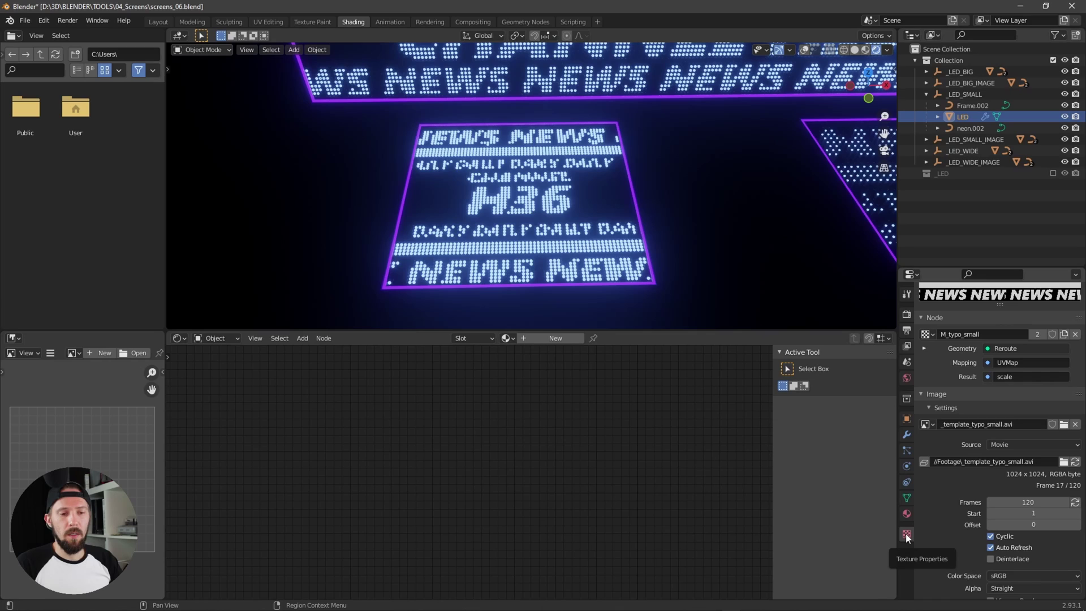
pyautogui.scroll(3, 938, 537)
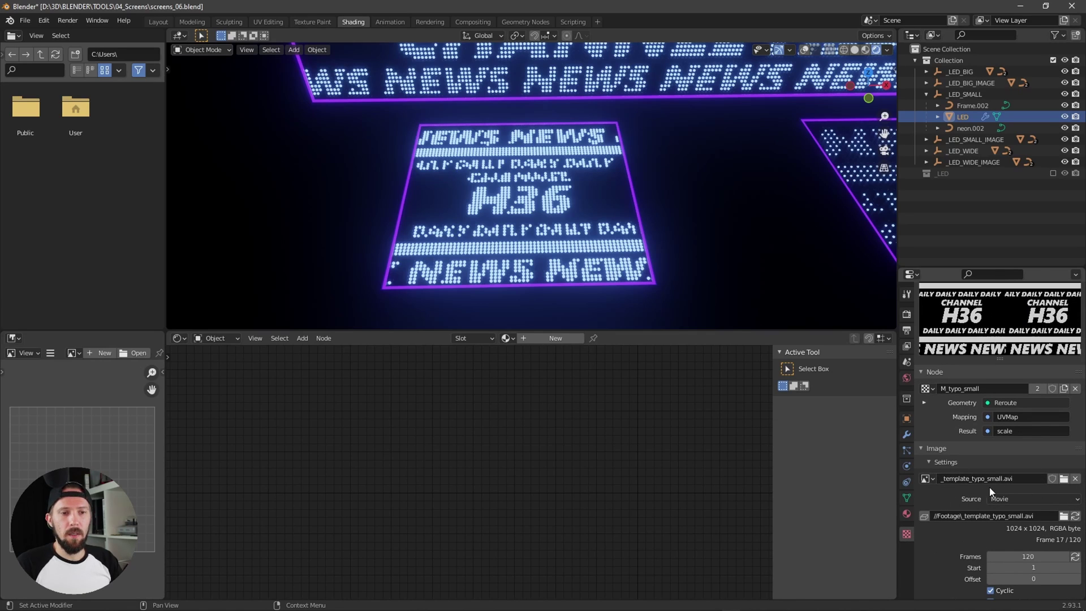
pyautogui.click(1063, 479)
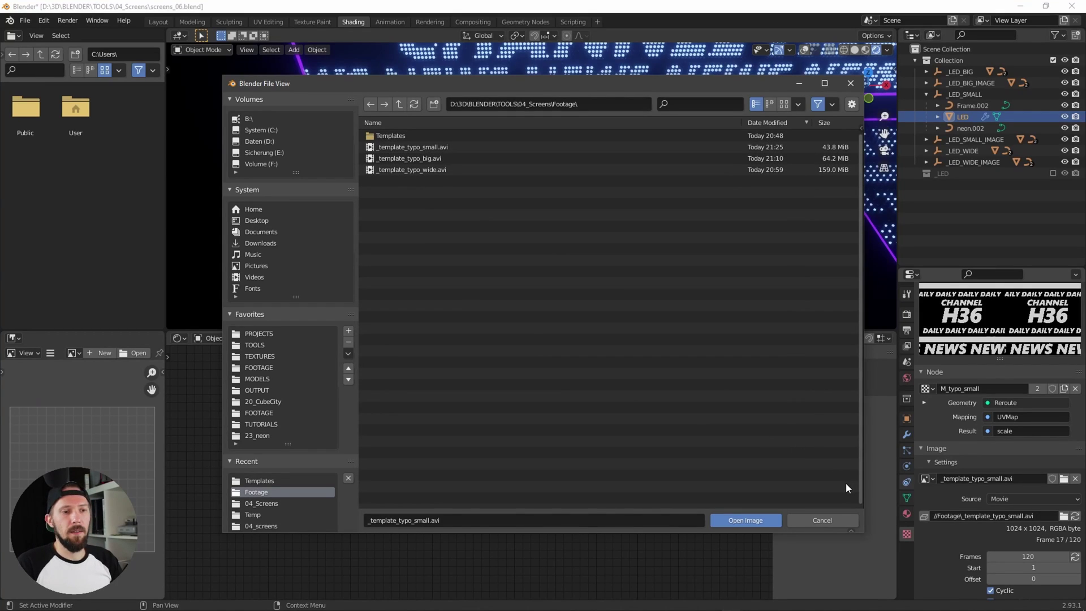
pyautogui.click(820, 520)
pyautogui.moveTo(518, 210); pyautogui.dragTo(544, 239, button='middle')
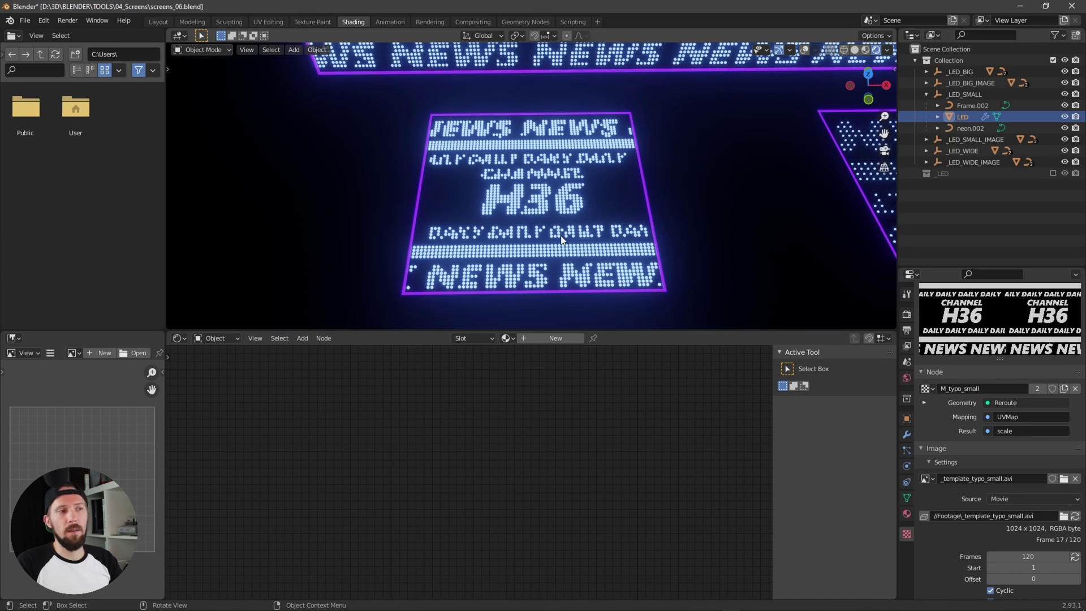
pyautogui.keyDown('shift'); pyautogui.moveTo(545, 222); pyautogui.dragTo(572, 246, button='middle'); pyautogui.keyUp('shift')
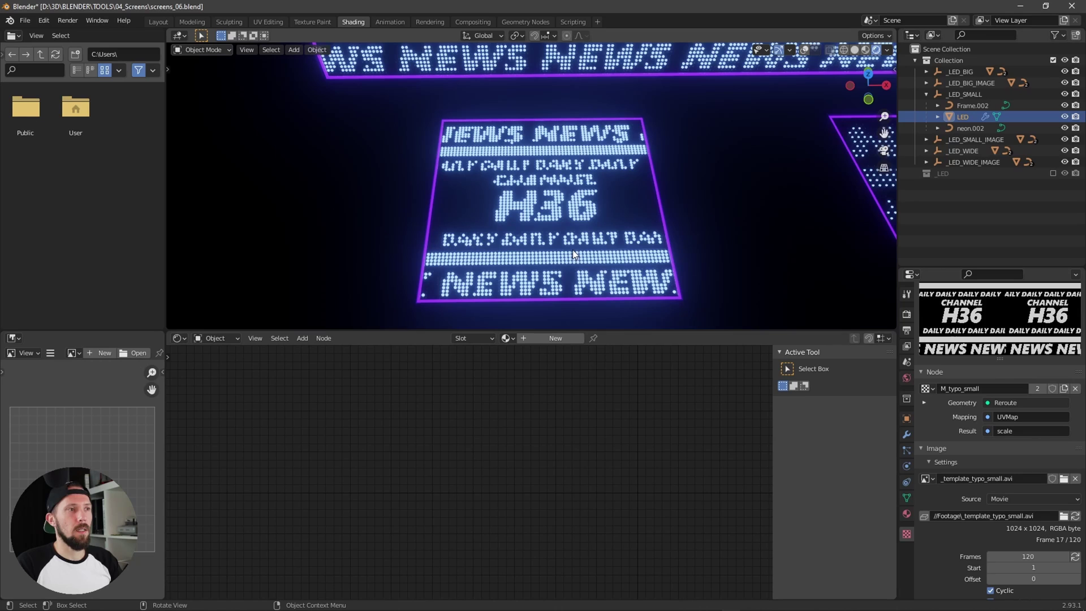
# Switch to the UV Editing workspace with the LED object in Object Mode
pyautogui.click(272, 20)
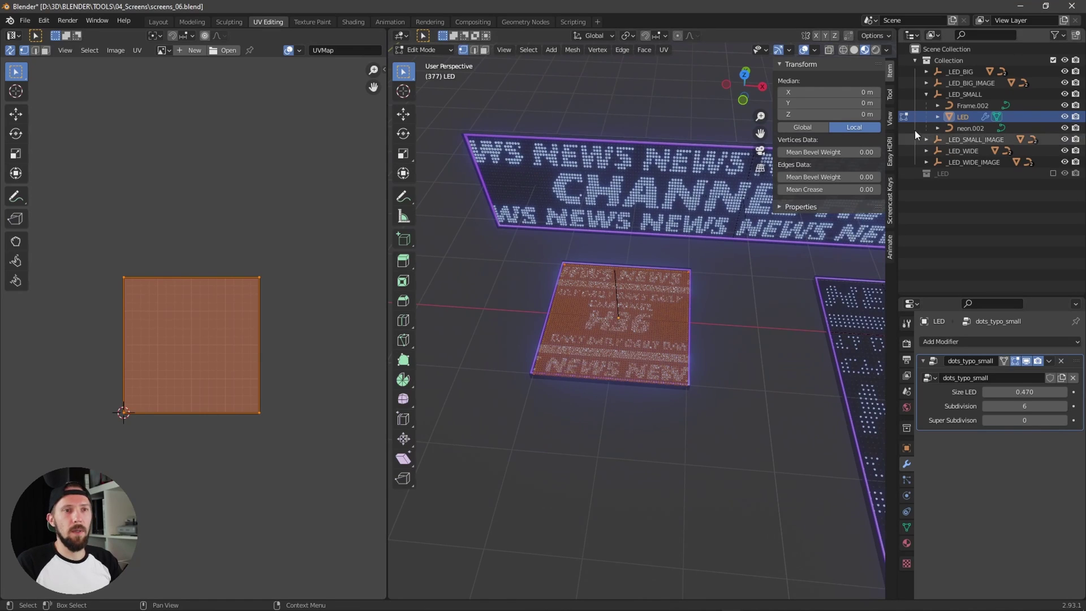
pyautogui.click(903, 117)
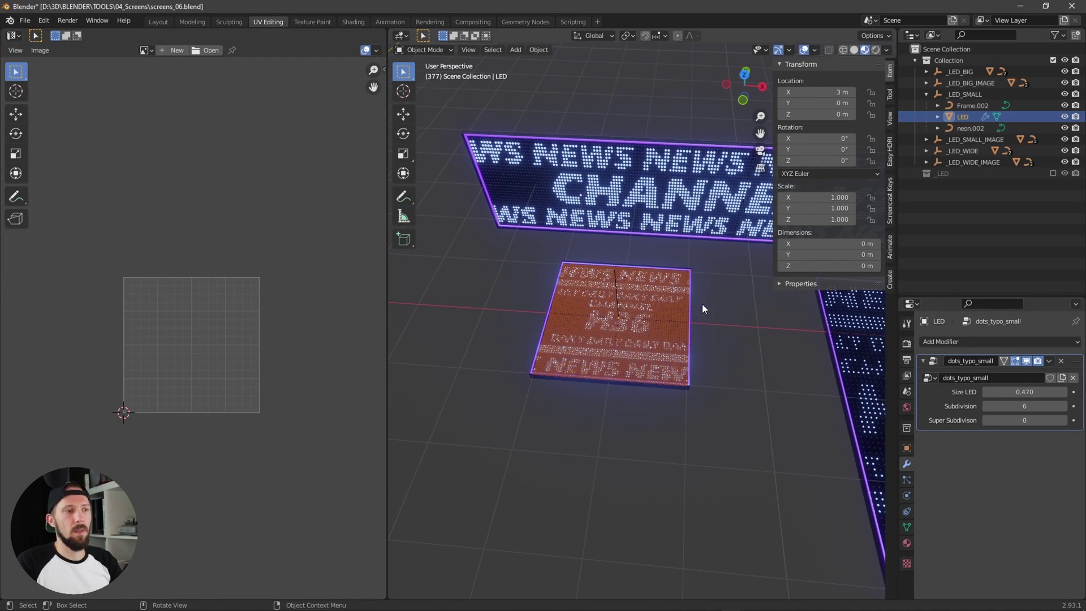
pyautogui.moveTo(702, 304); pyautogui.dragTo(685, 348, button='middle')
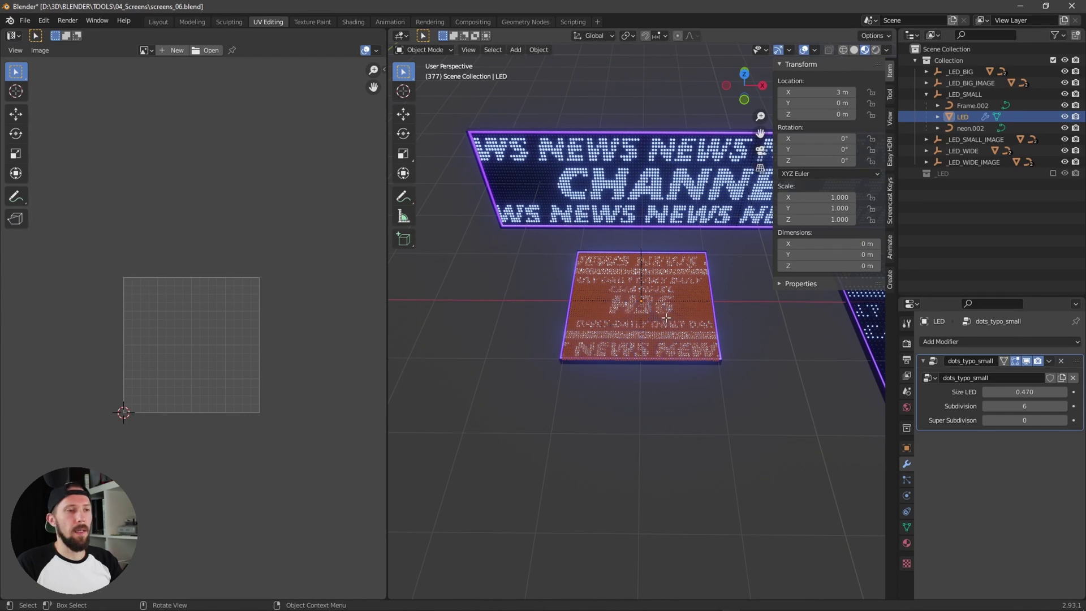
# Enter Edit Mode and try scaling and moving the UV island, cancelling both
pyautogui.press('Tab')
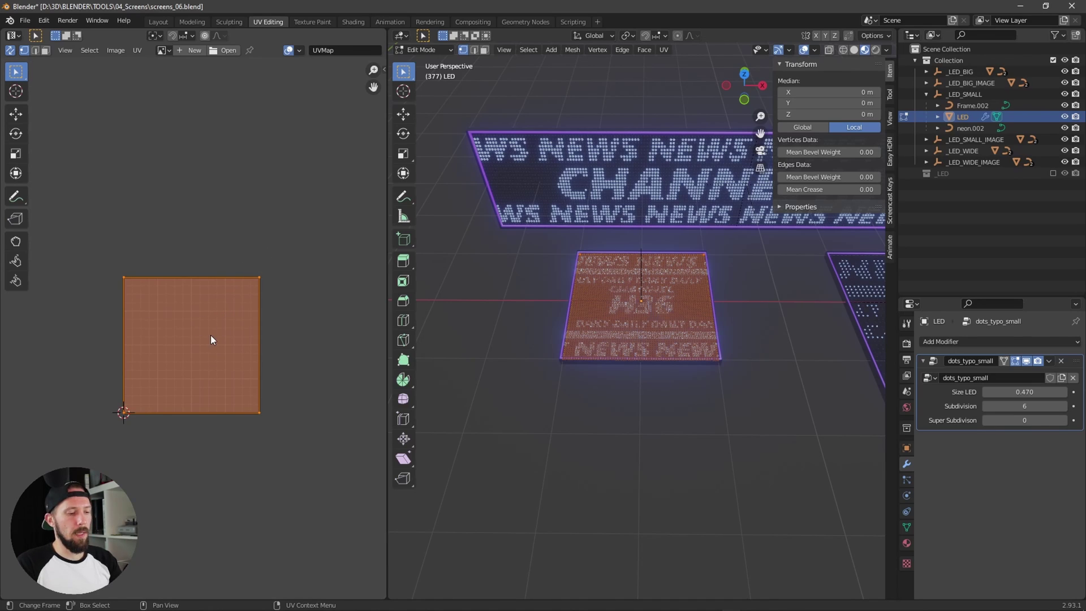
pyautogui.press('s')
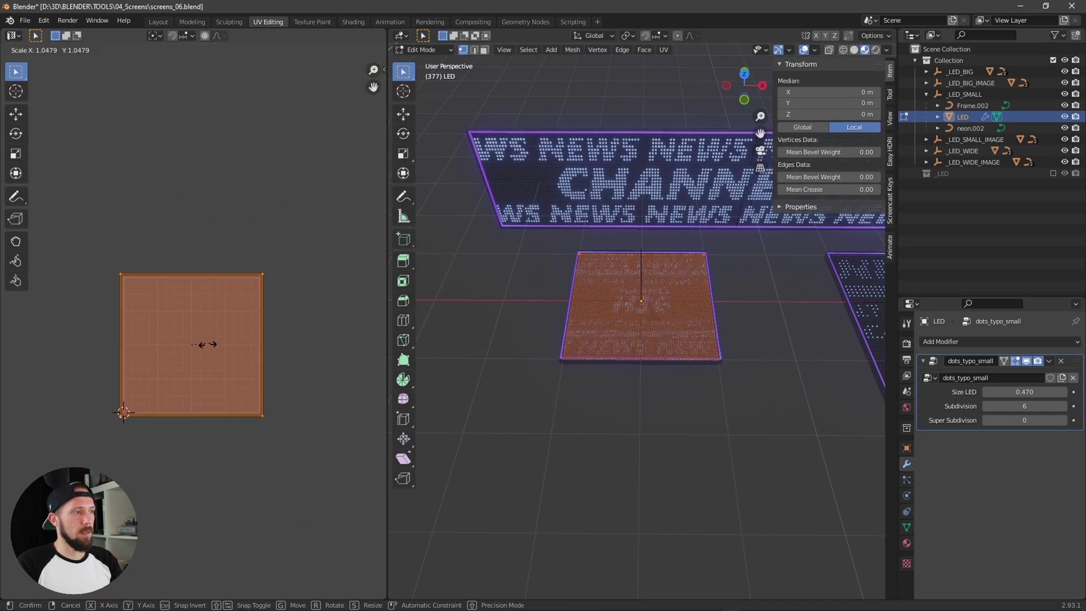
pyautogui.rightClick(209, 347)
pyautogui.press('g')
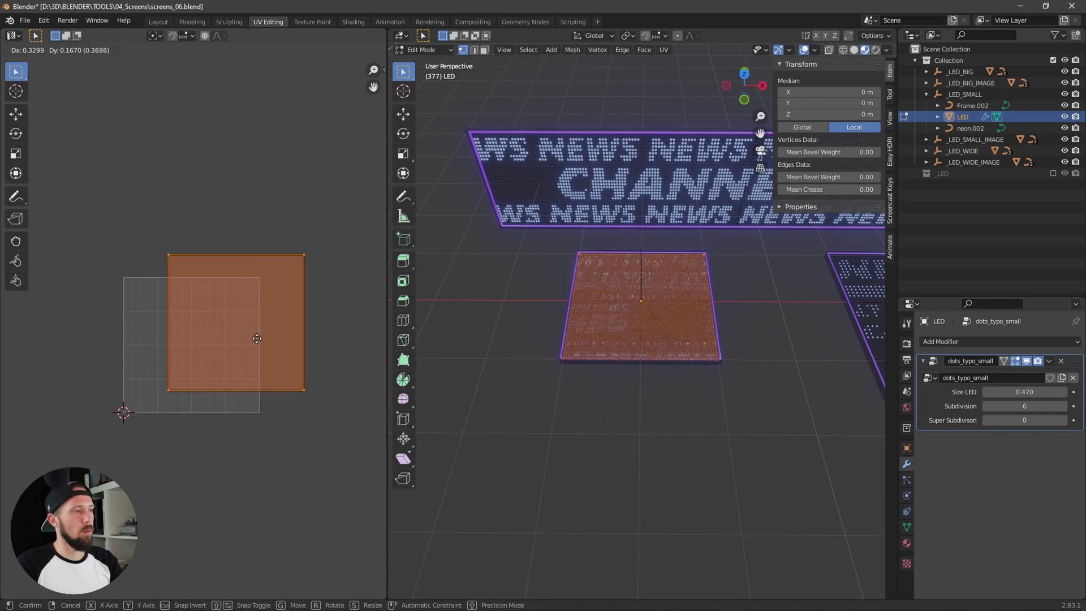
pyautogui.rightClick(212, 355)
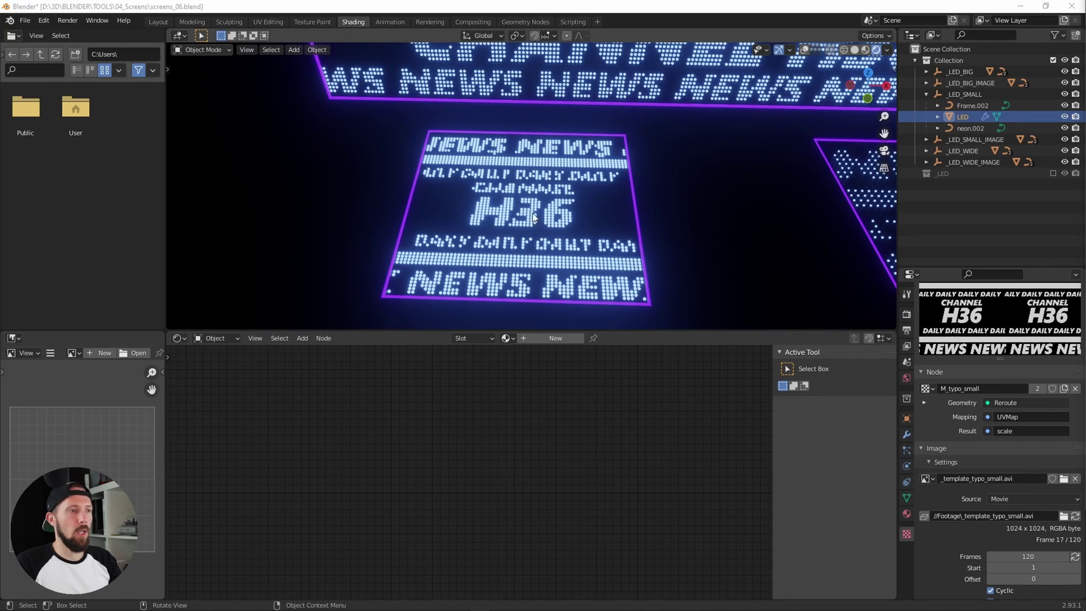
# Include the _LED collection and inspect the LED_OFF and LED_ON materials
pyautogui.click(1052, 173)
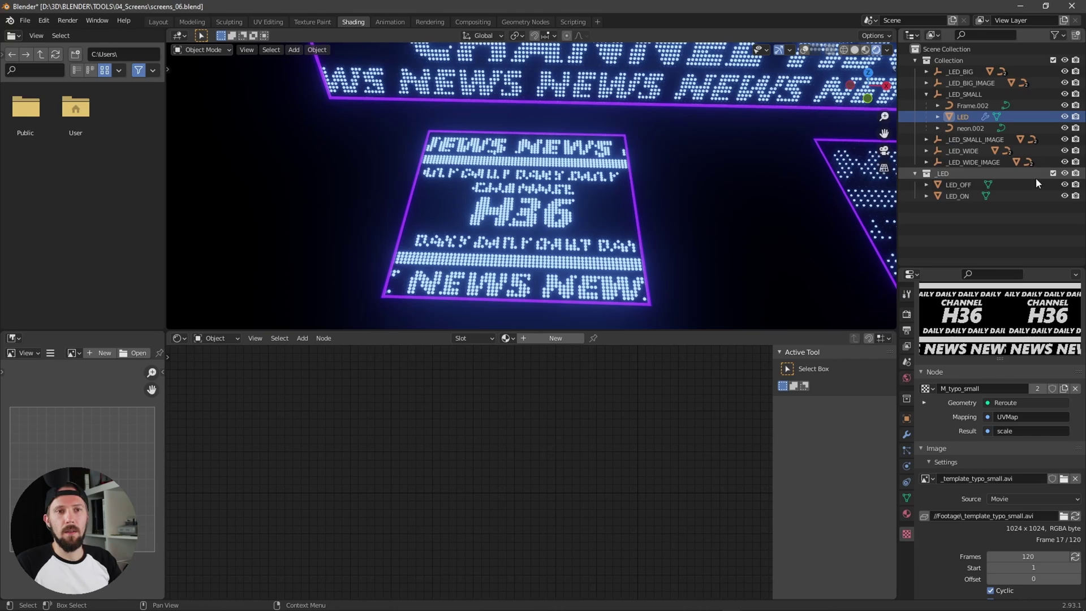
pyautogui.click(962, 184)
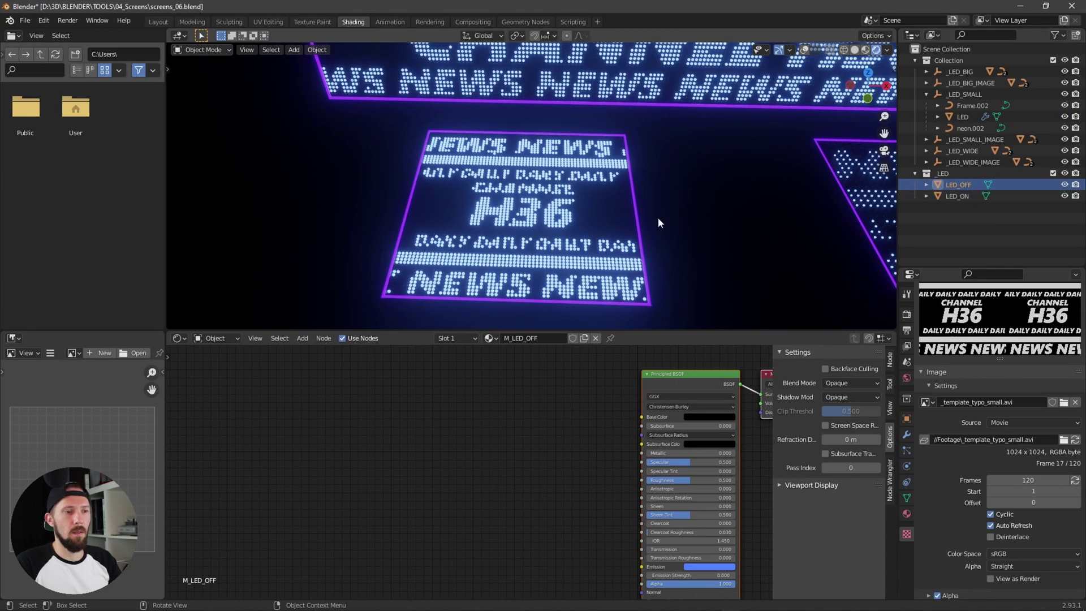
pyautogui.click(951, 196)
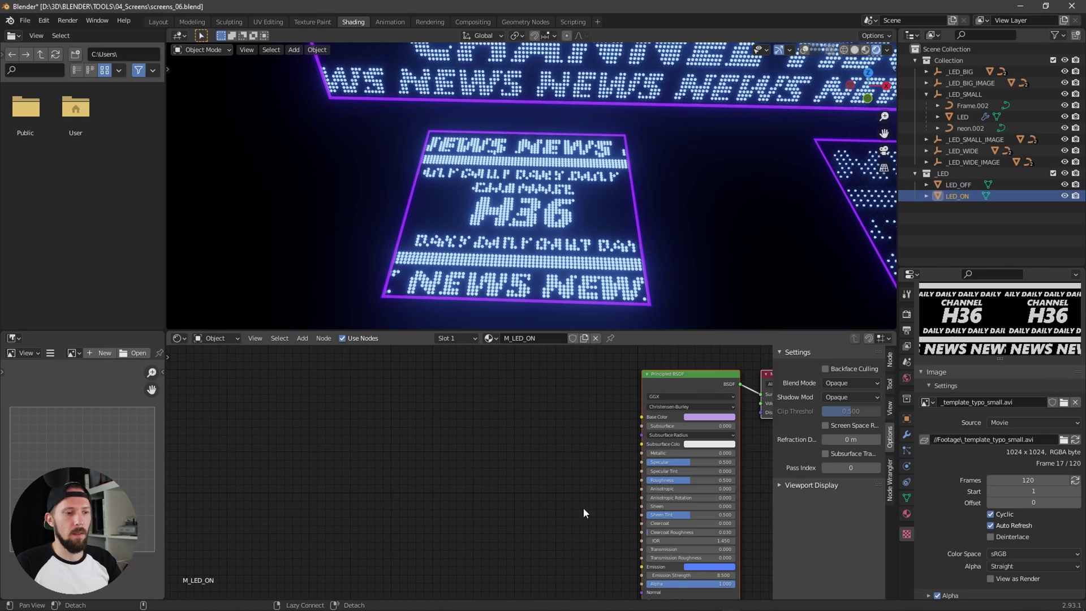
# Change LED_ON's emission colour from blue to red and play the animation
pyautogui.moveTo(583, 508); pyautogui.dragTo(549, 464, button='middle')
pyautogui.click(657, 522)
pyautogui.moveTo(700, 434)
pyautogui.mouseDown()
pyautogui.moveTo(686, 466)
pyautogui.moveTo(693, 431)
pyautogui.mouseUp()
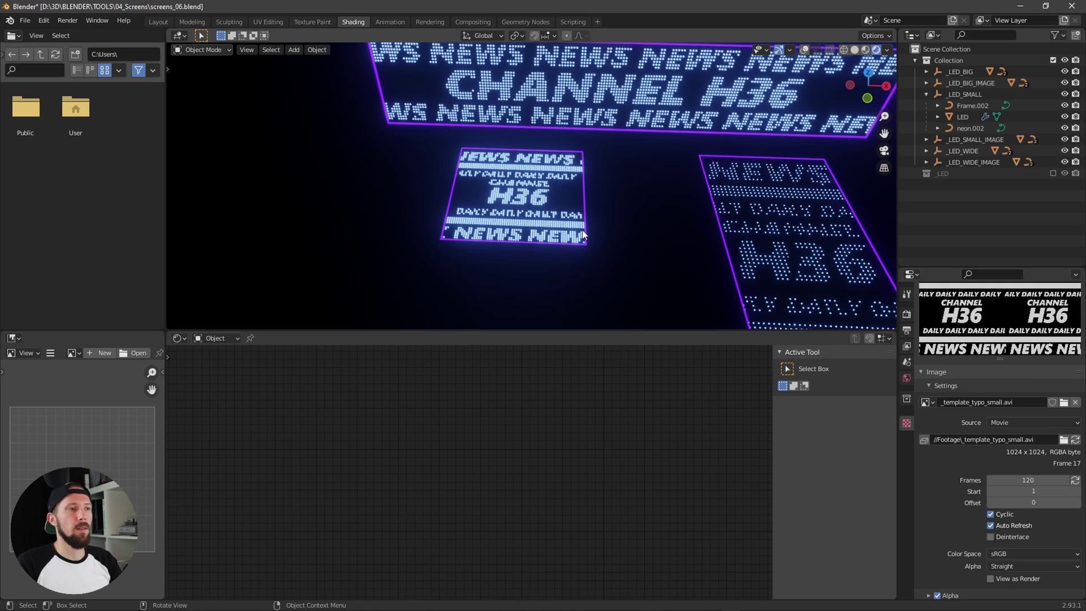
pyautogui.keyDown('shift'); pyautogui.moveTo(584, 230); pyautogui.dragTo(562, 266, button='middle'); pyautogui.keyUp('shift')
pyautogui.press('space')
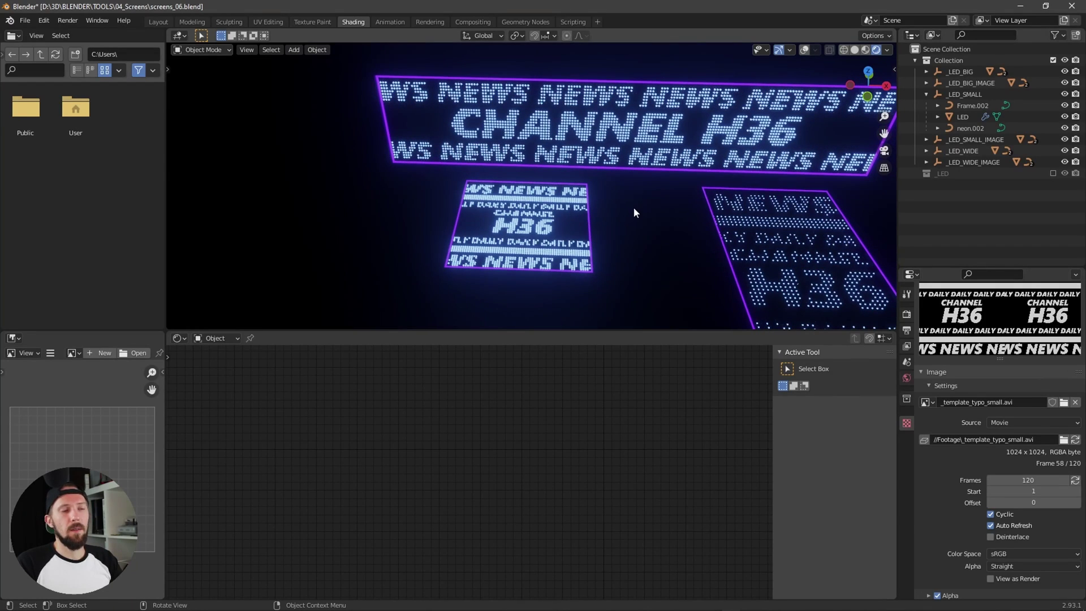
# In the typography template file, delete the stray 0 after the top NEWS line
pyautogui.hotkey('alt', 'Tab')
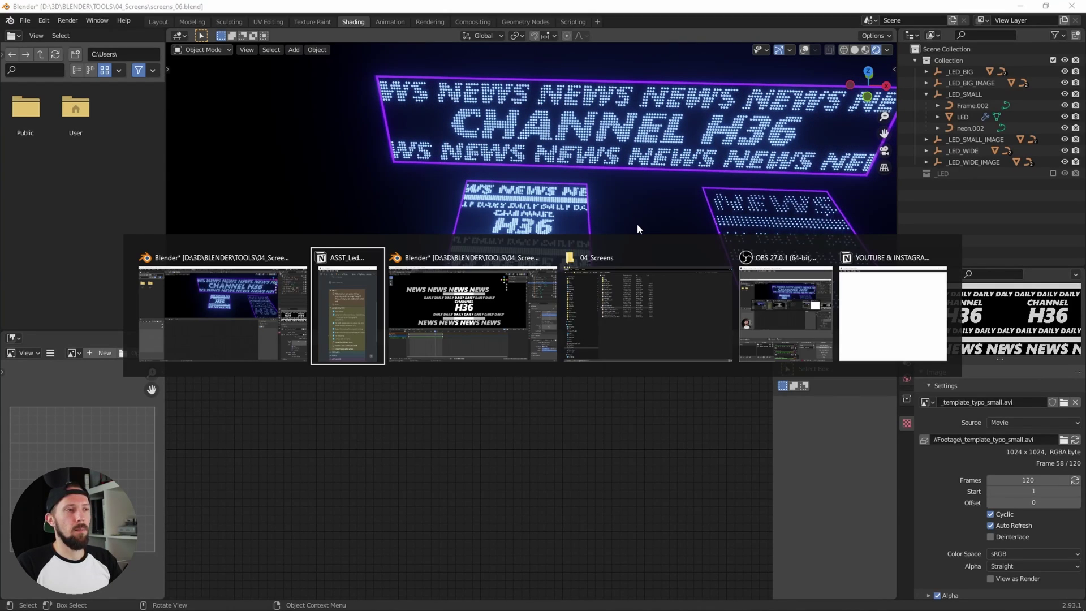
pyautogui.click(463, 328)
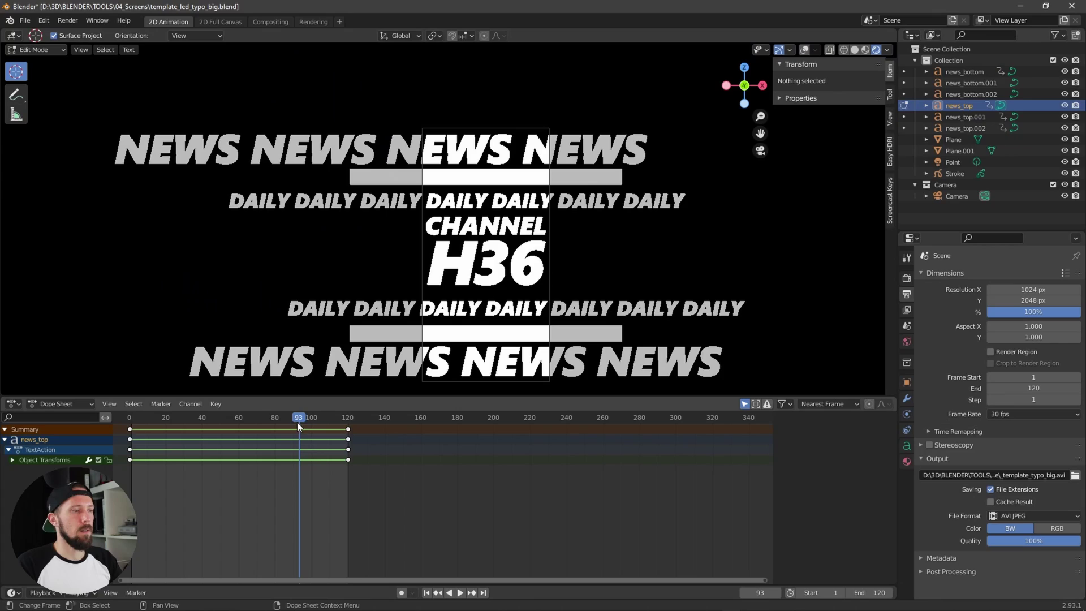
pyautogui.moveTo(543, 316); pyautogui.dragTo(528, 300, button='middle')
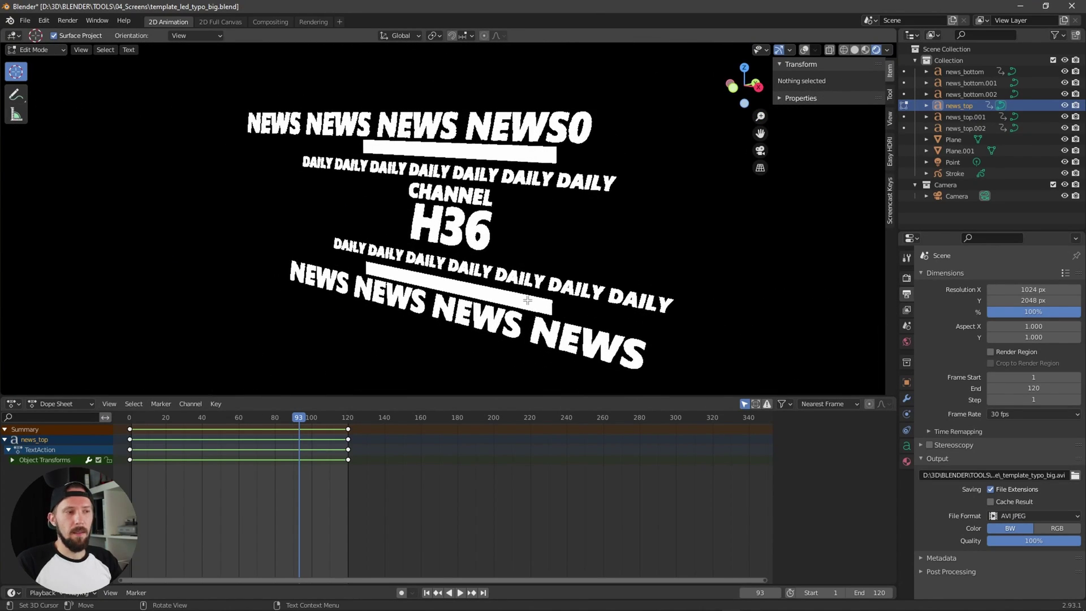
pyautogui.press('BackSpace')
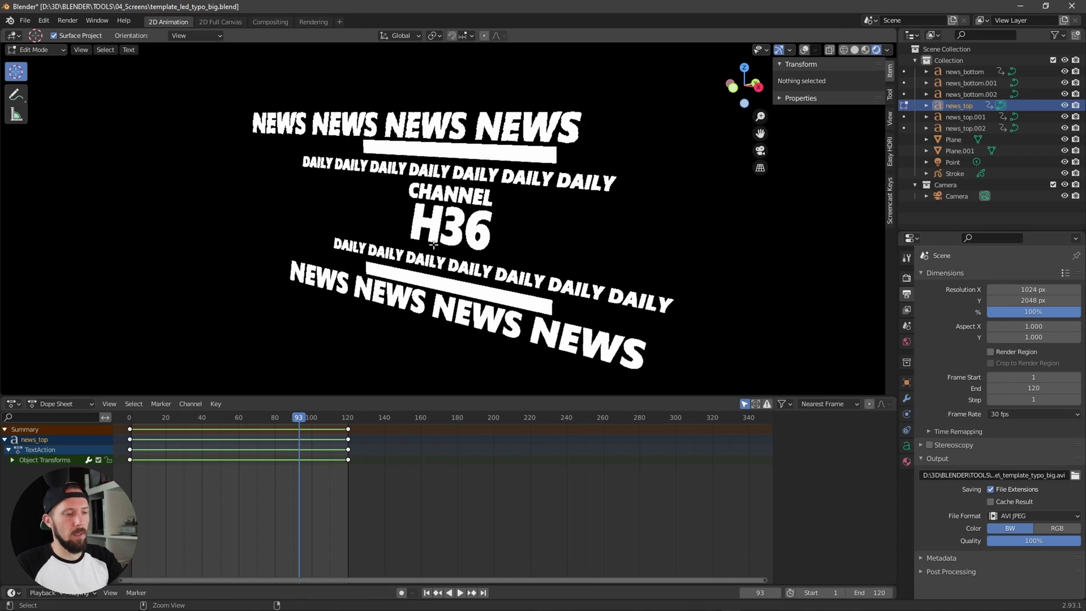
pyautogui.press('Tab')
# View through the camera from frame 90, play and scrub the text animation, then stop
pyautogui.moveTo(433, 244); pyautogui.dragTo(461, 273, button='middle')
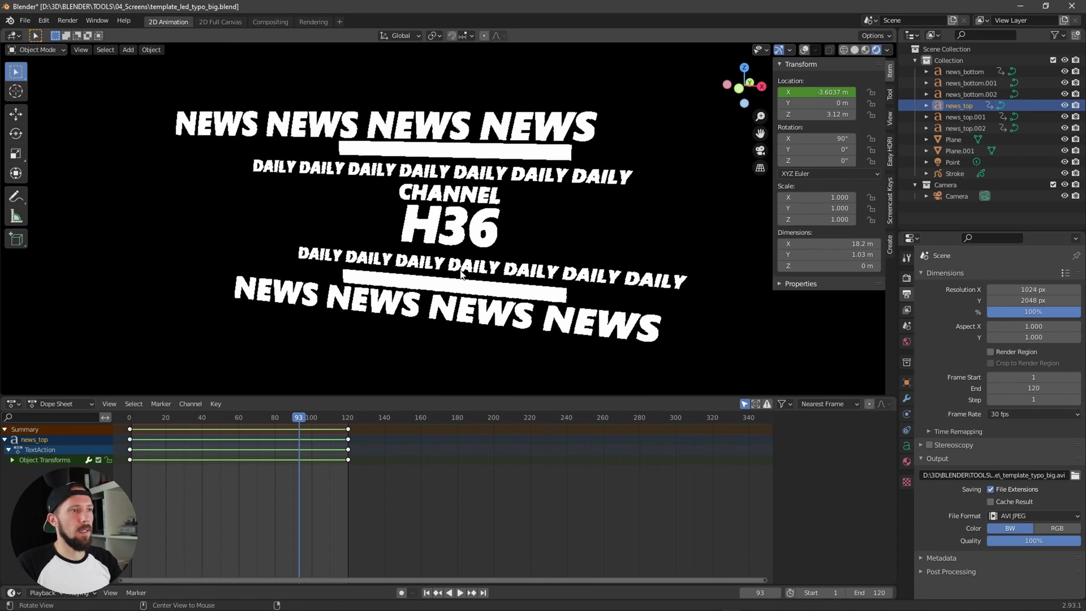
pyautogui.press('KP_0')
pyautogui.click(280, 421)
pyautogui.press('space')
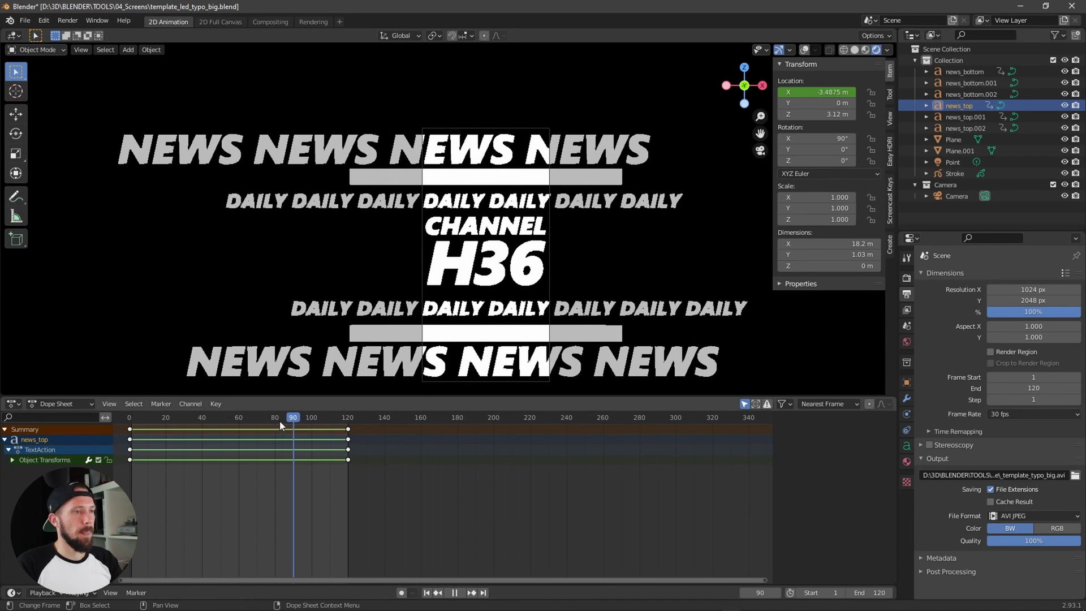
pyautogui.moveTo(279, 421); pyautogui.dragTo(272, 453)
pyautogui.press('space')
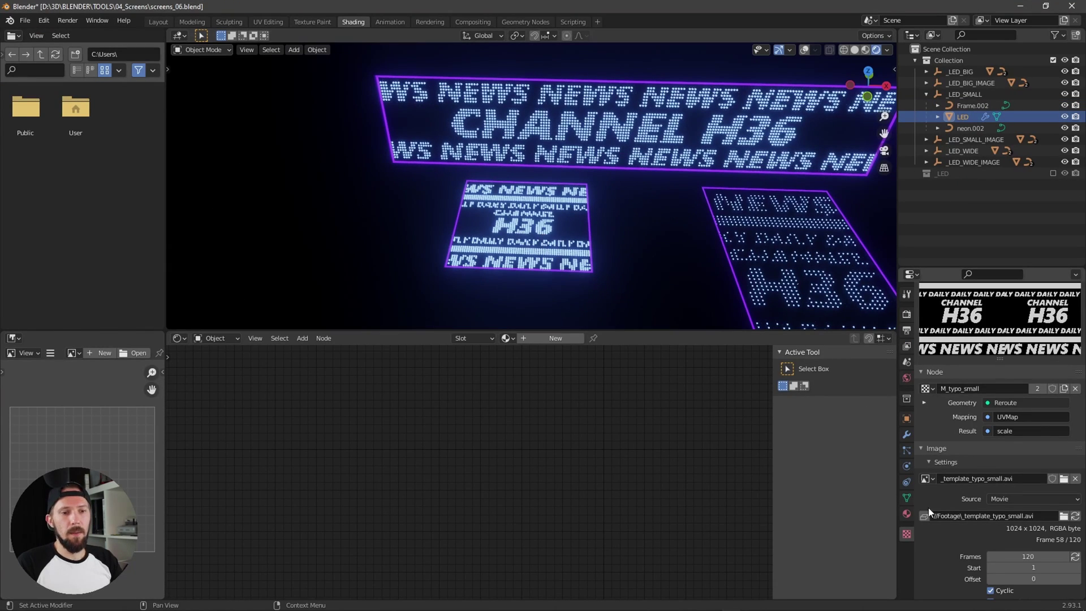
# Browse for a different movie file and cancel, keeping the current movie
pyautogui.scroll(-6, 928, 508)
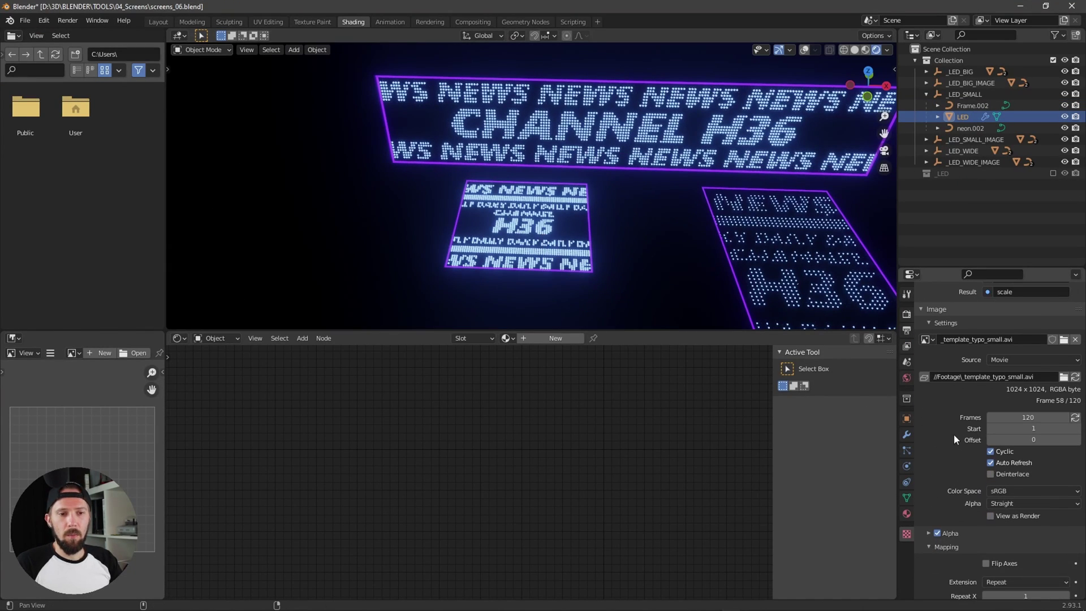
pyautogui.scroll(3, 953, 433)
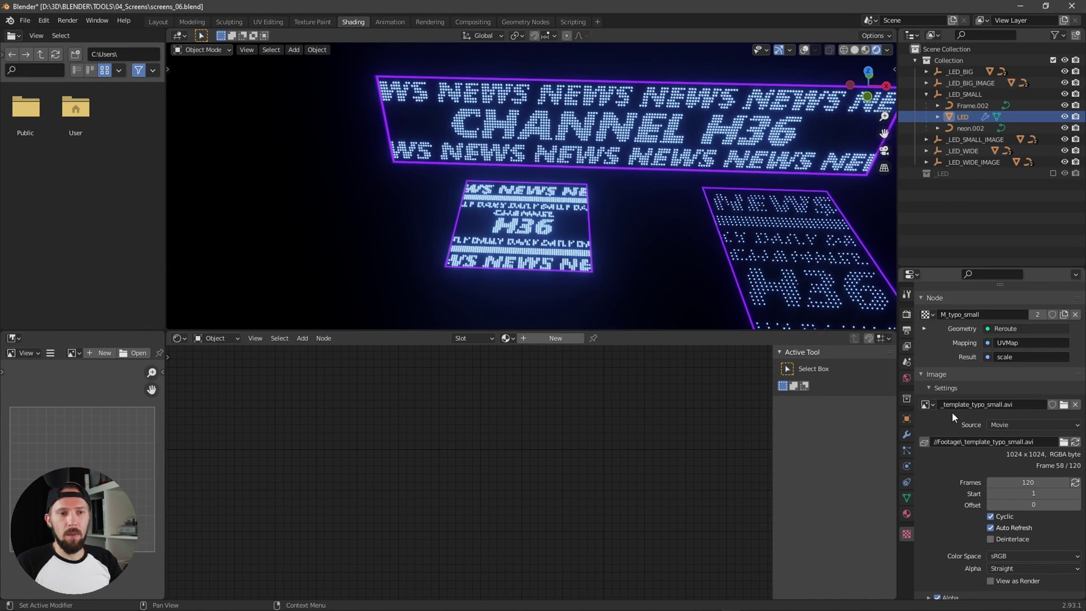
pyautogui.click(1063, 405)
pyautogui.click(822, 516)
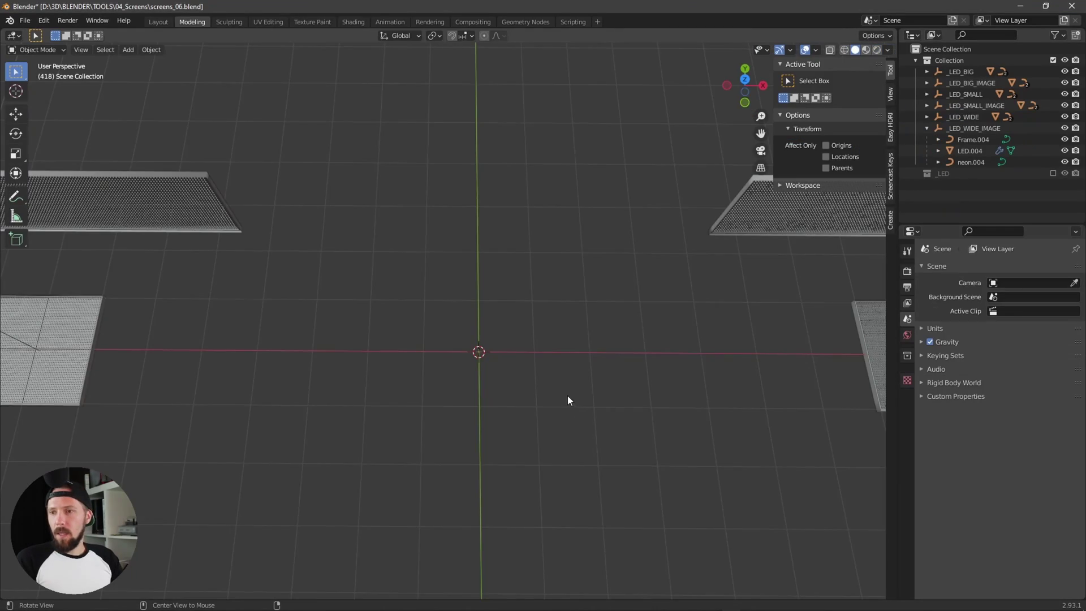
# Add a 2 m mesh Plane at the scene origin with Shift+A
pyautogui.moveTo(567, 397); pyautogui.dragTo(573, 422, button='middle')
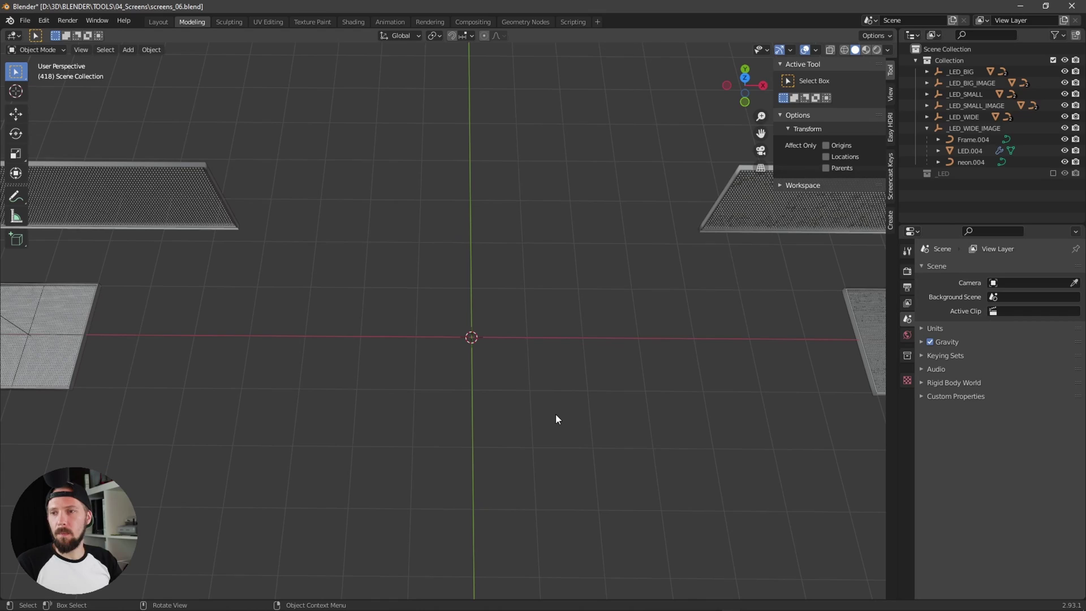
pyautogui.hotkey('shift', 'a')
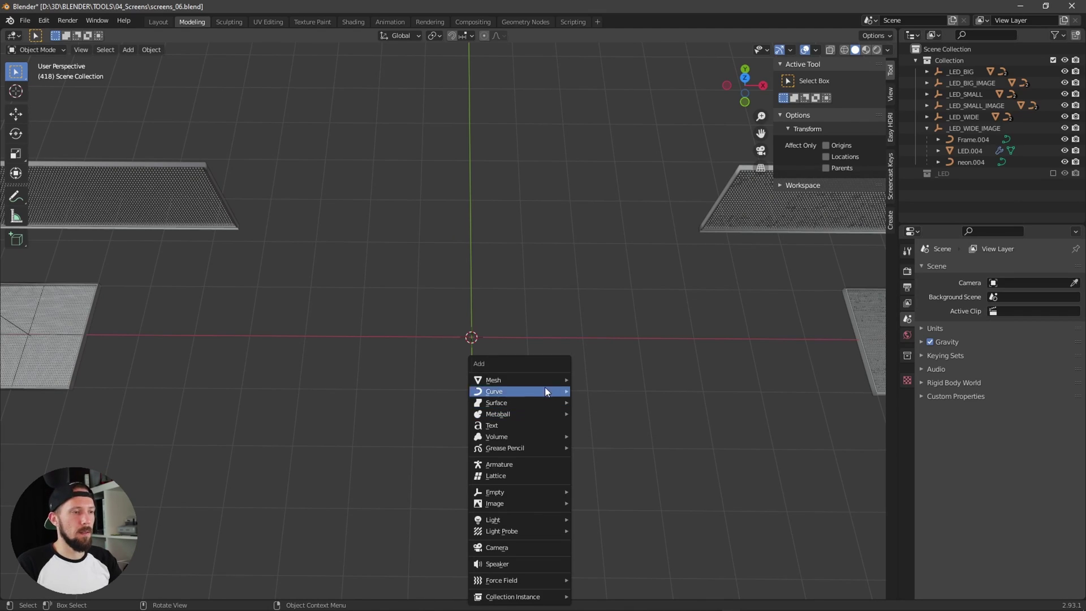
pyautogui.moveTo(538, 379)
pyautogui.click(587, 380)
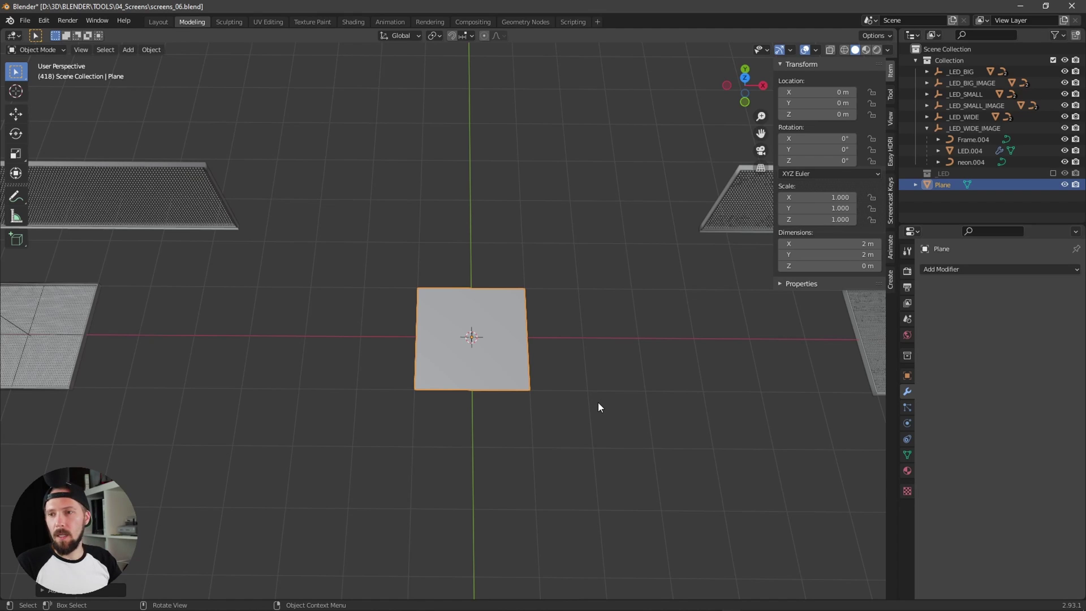
pyautogui.moveTo(601, 402); pyautogui.dragTo(626, 277, button='middle')
# Select LED.001, expand _LED_WIDE and hide its dots_typo_wide modifier in the viewport
pyautogui.click(604, 198)
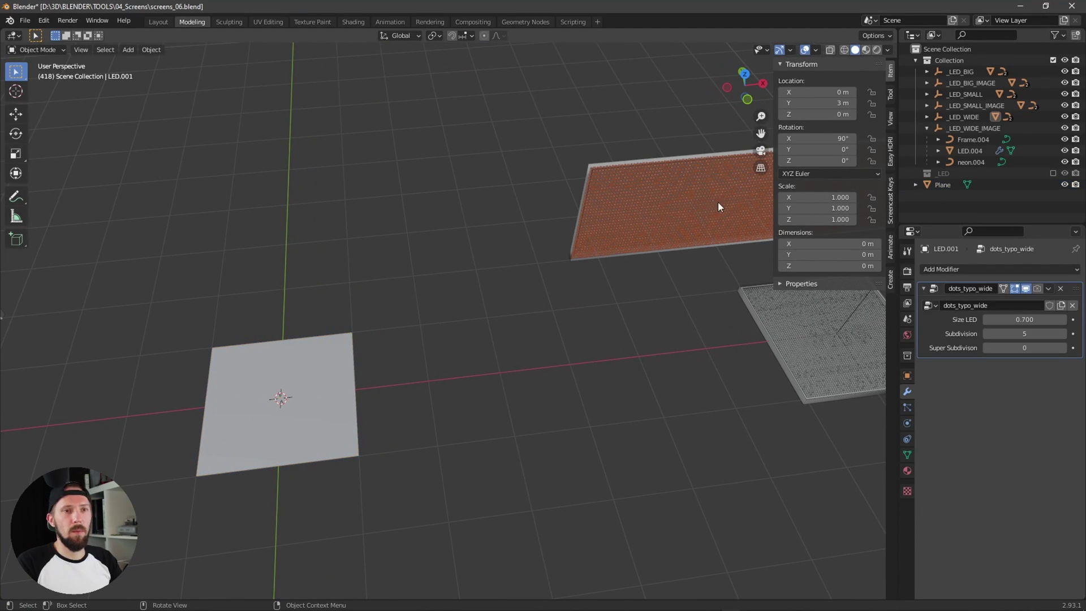
pyautogui.click(926, 129)
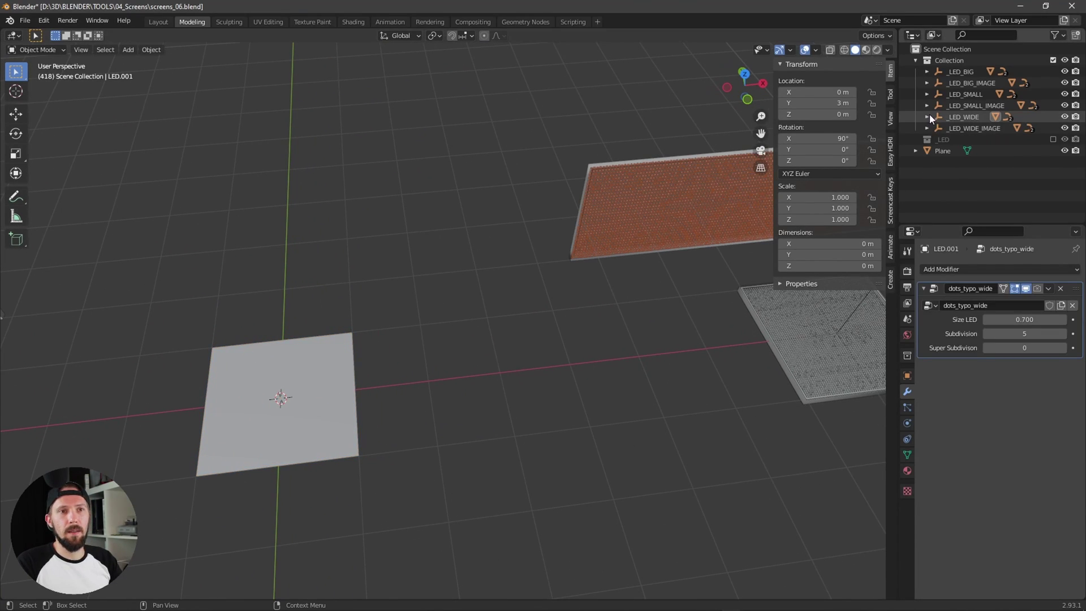
pyautogui.click(926, 116)
pyautogui.click(1025, 289)
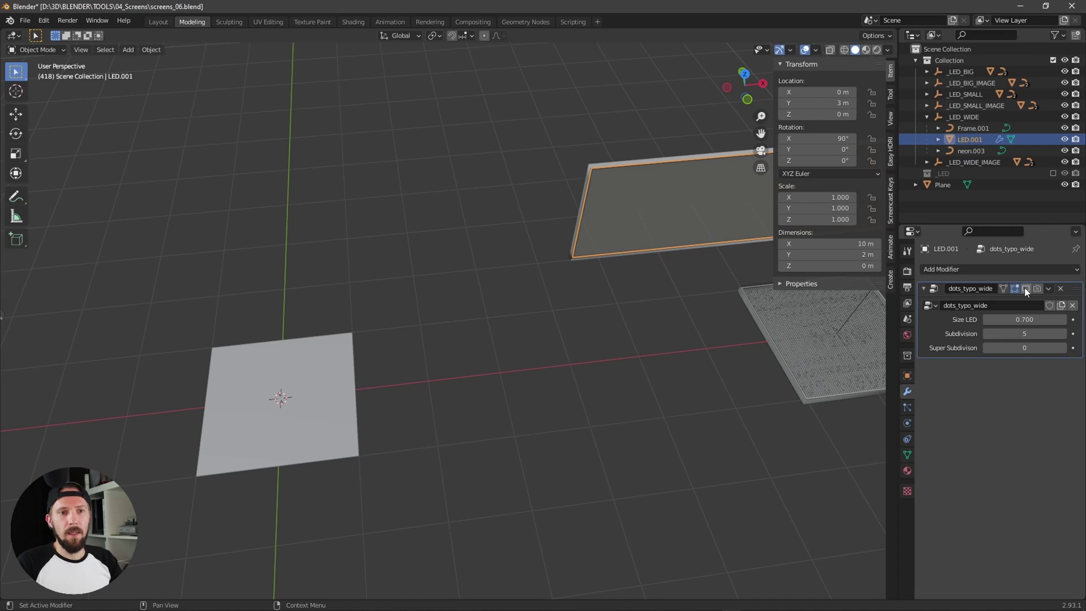
pyautogui.keyDown('shift'); pyautogui.moveTo(749, 288); pyautogui.dragTo(505, 327, button='middle'); pyautogui.keyUp('shift')
pyautogui.moveTo(665, 315); pyautogui.dragTo(670, 285, button='middle')
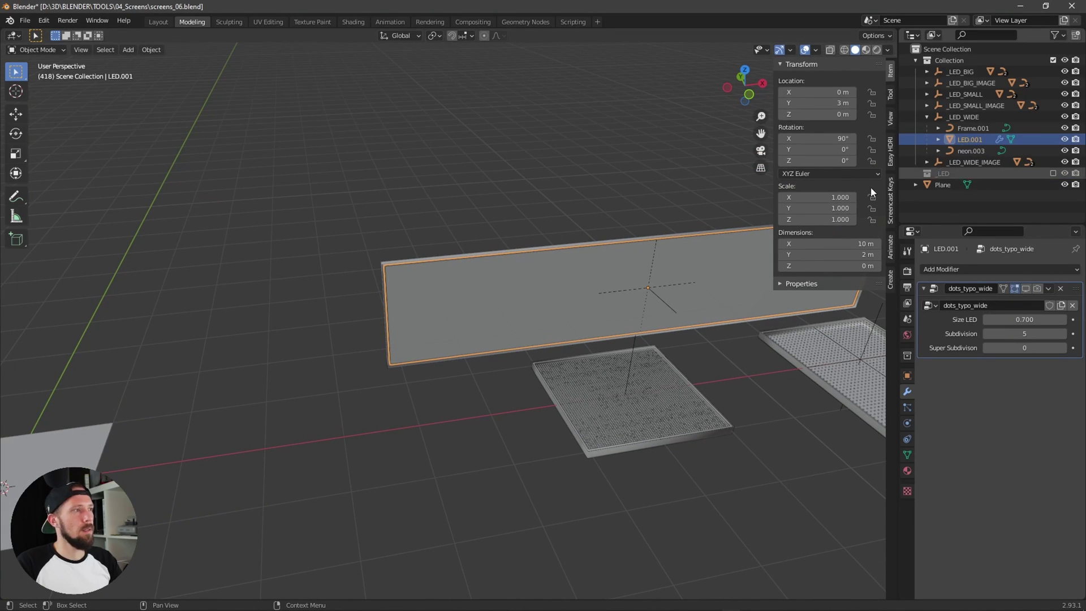
# Inspect the wide screen's 10 m by 2 m divided mesh in Edit Mode, then select Plane
pyautogui.press('Tab')
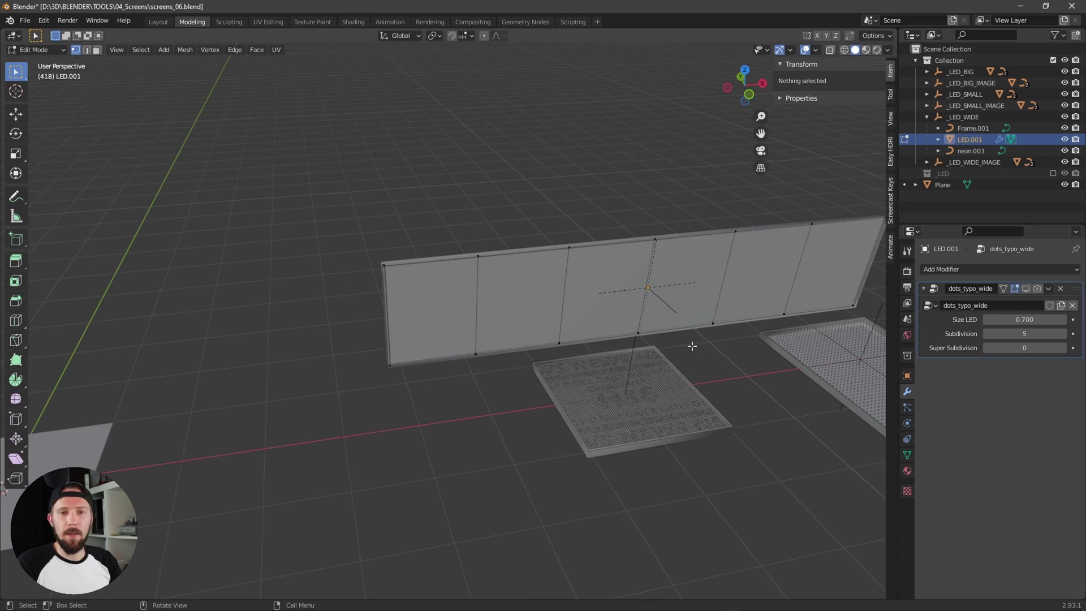
pyautogui.keyDown('ctrl'); pyautogui.moveTo(690, 346); pyautogui.dragTo(650, 375, button='middle'); pyautogui.keyUp('ctrl')
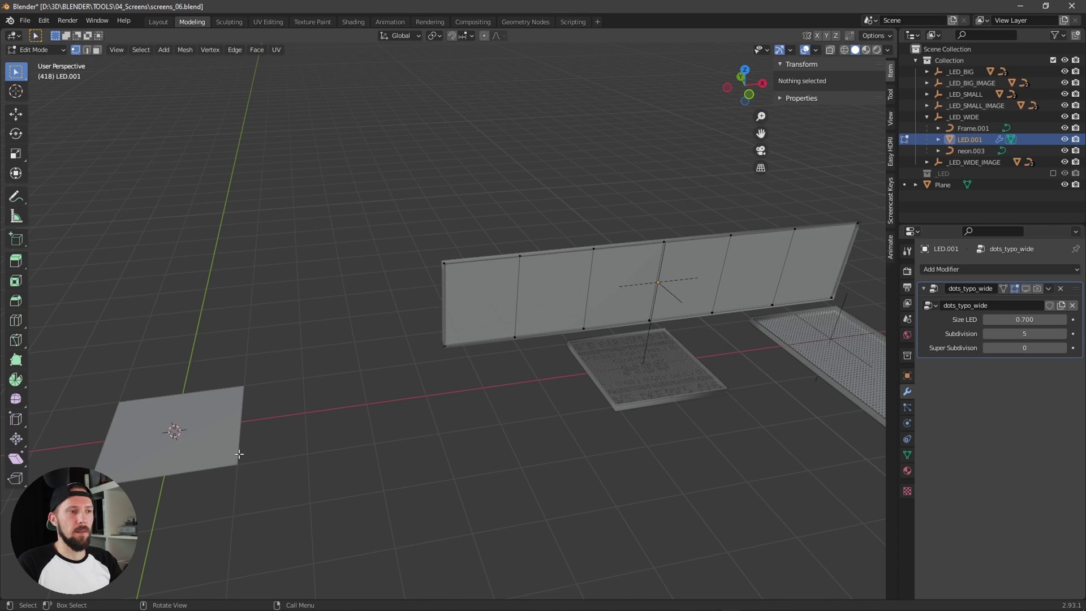
pyautogui.press('Tab')
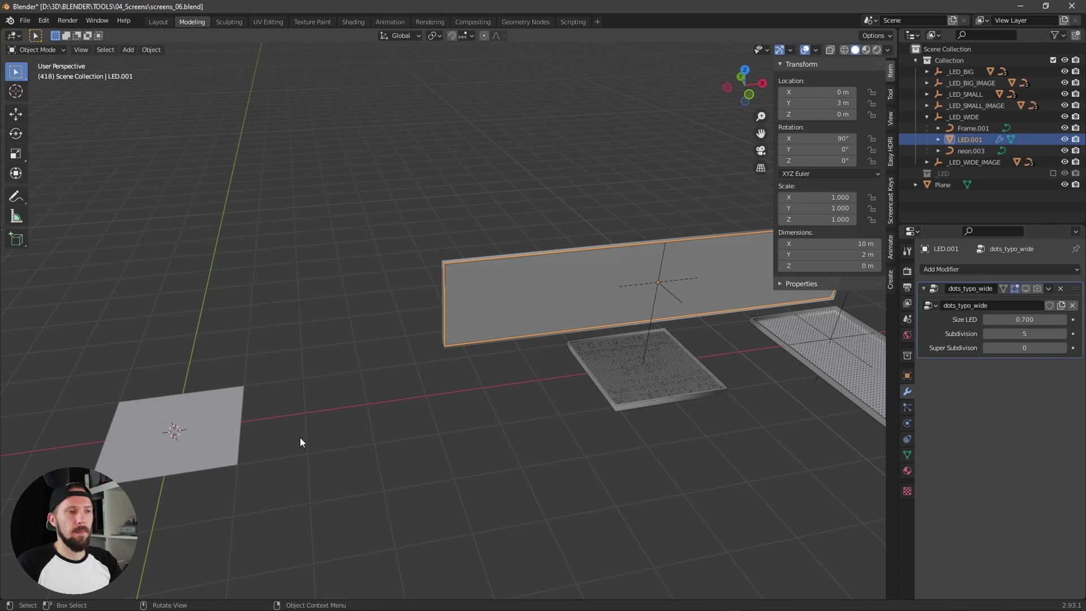
pyautogui.moveTo(299, 437); pyautogui.dragTo(415, 404, button='middle')
pyautogui.click(398, 392)
# In a top view, move the plane's right edge to X 3 m, doubling its width
pyautogui.press('KP_7')
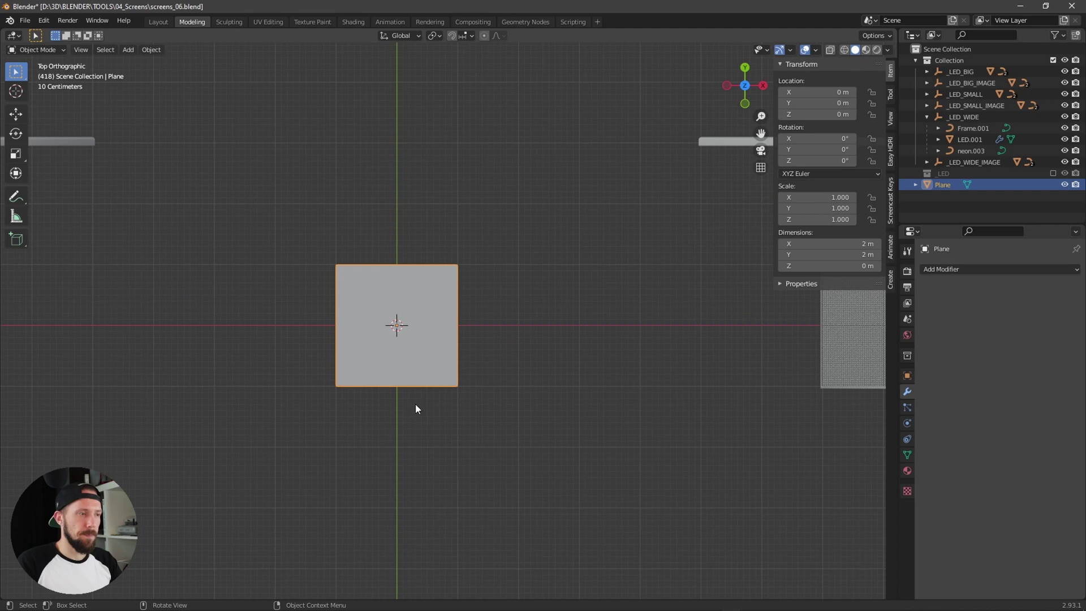
pyautogui.press('Tab')
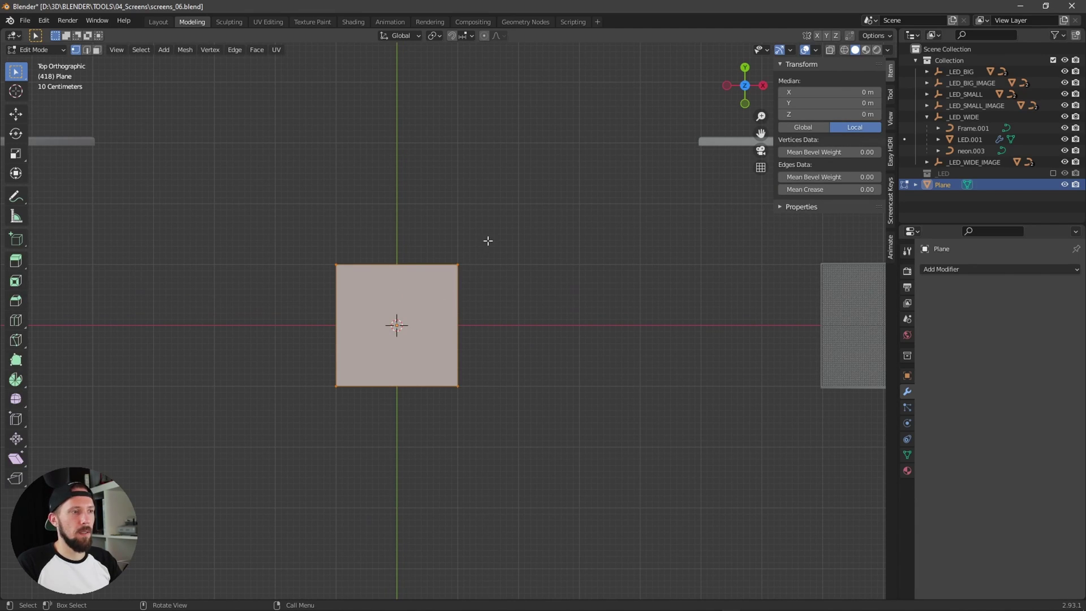
pyautogui.moveTo(488, 240); pyautogui.dragTo(444, 429)
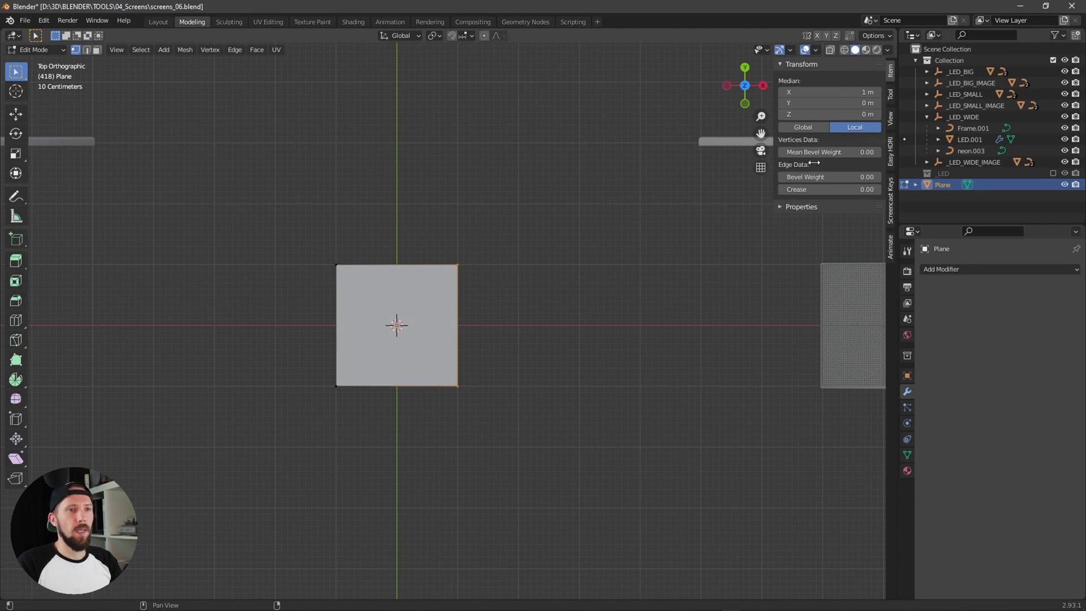
pyautogui.click(851, 92)
pyautogui.write('3')
pyautogui.press('Return')
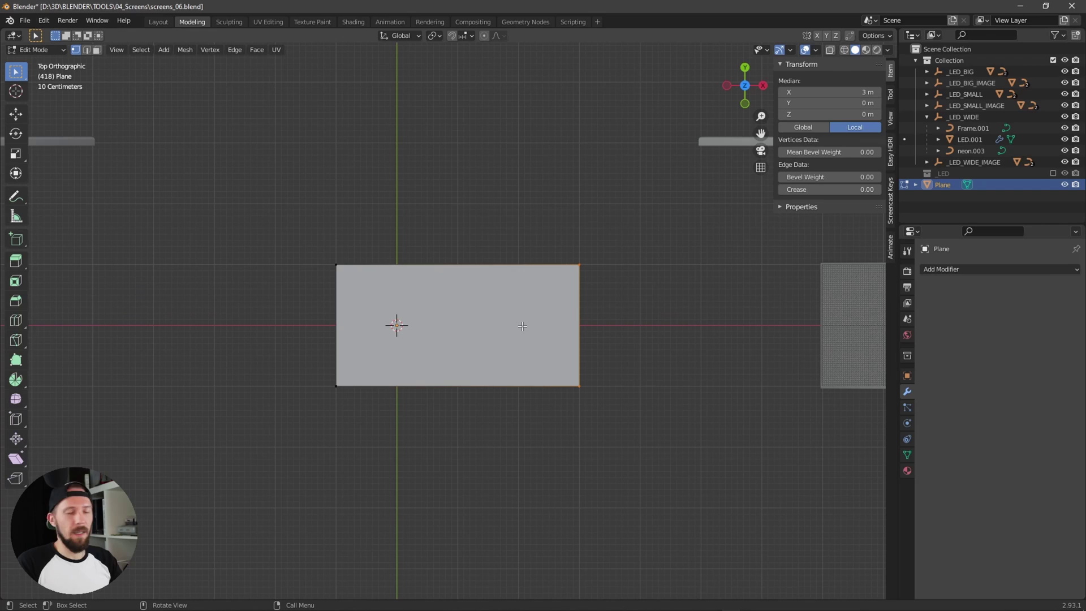
# Add a Geometry Nodes modifier to the plane using the dots_image node group
pyautogui.moveTo(540, 302); pyautogui.dragTo(543, 344, button='middle')
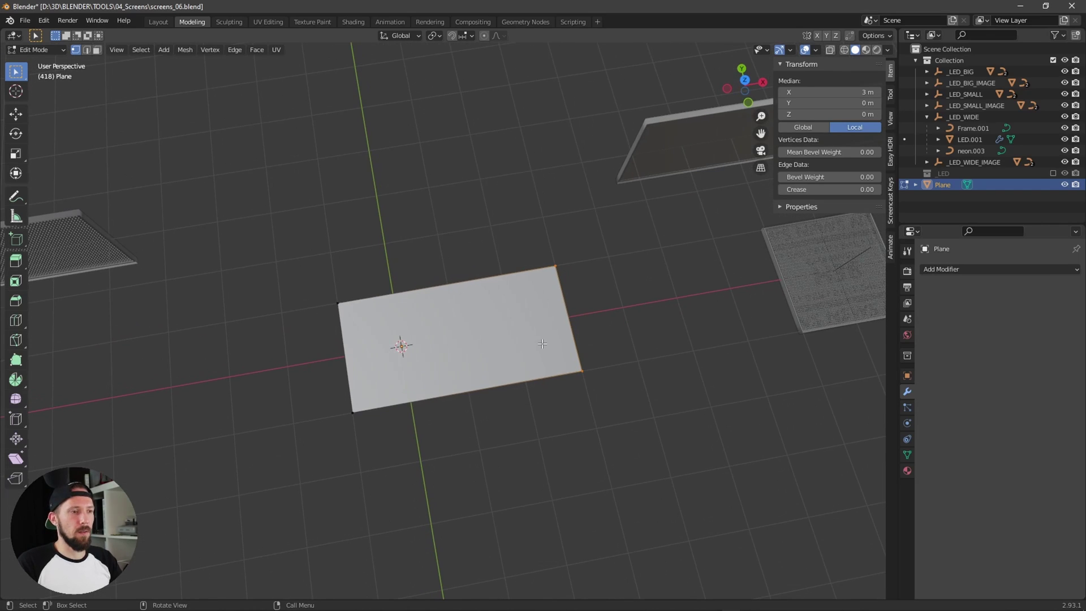
pyautogui.click(977, 270)
pyautogui.click(981, 269)
pyautogui.click(981, 269)
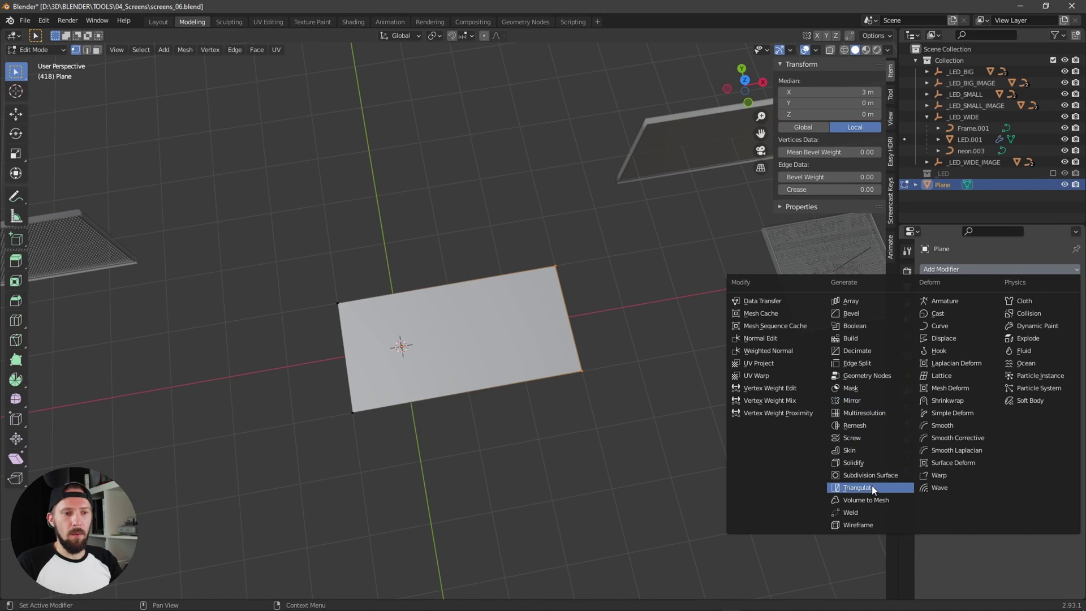
pyautogui.click(880, 374)
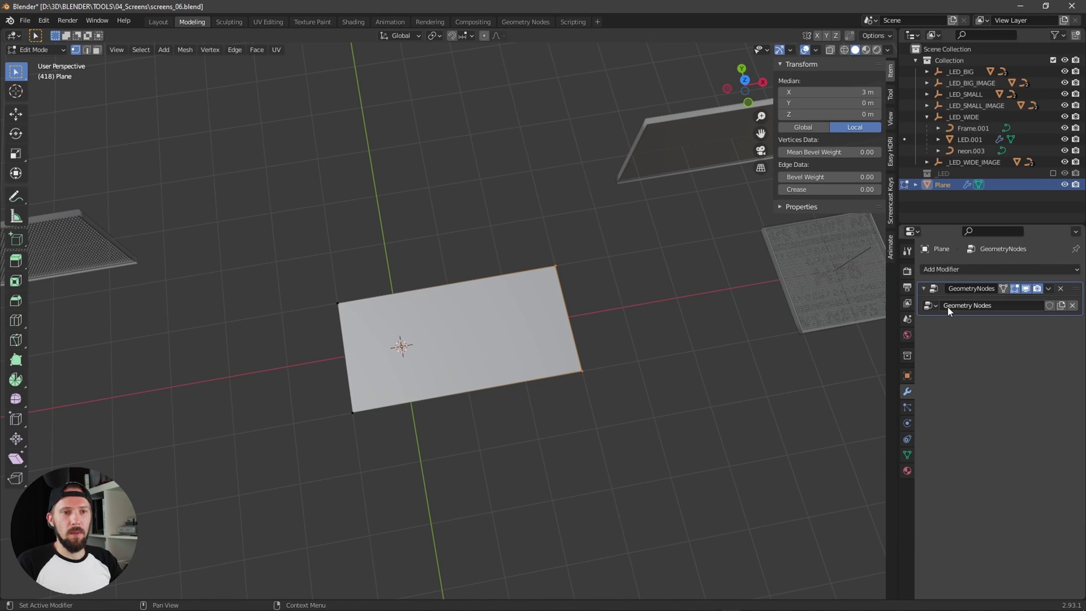
pyautogui.click(929, 306)
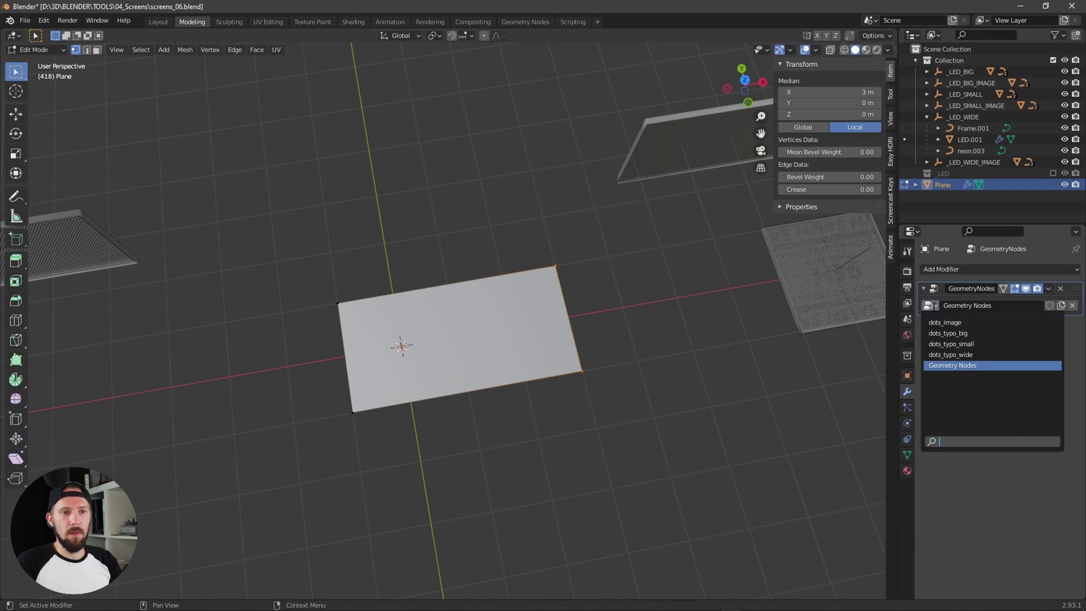
pyautogui.click(971, 324)
# Raise the LED grid Subdivision to 5 for a dense dot field
pyautogui.scroll(4, 635, 358)
pyautogui.moveTo(615, 428); pyautogui.dragTo(645, 405, button='middle')
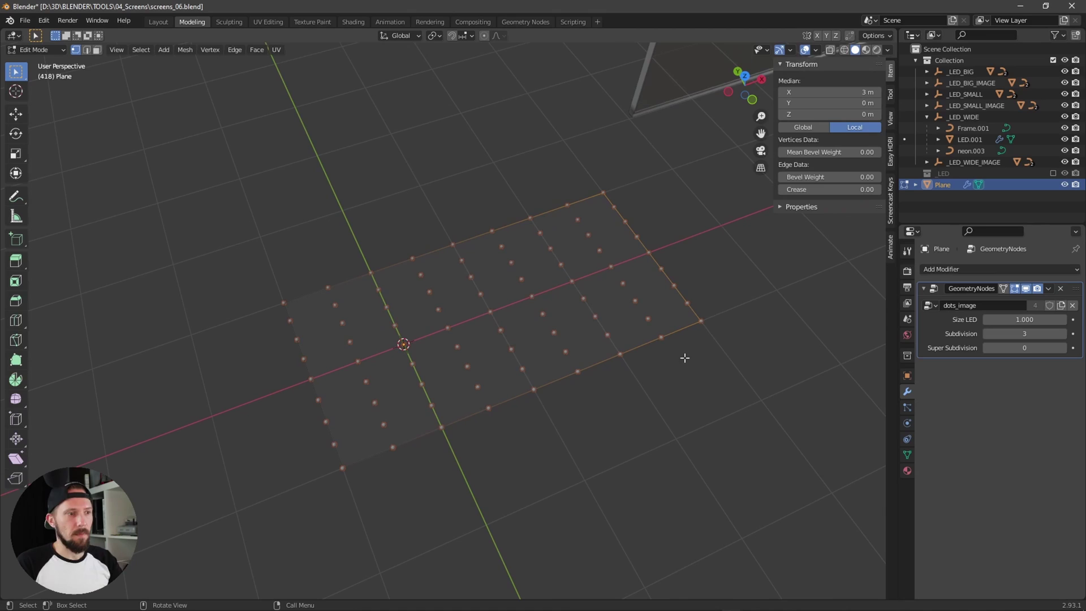
pyautogui.click(1063, 334)
pyautogui.click(1063, 334)
pyautogui.moveTo(656, 395); pyautogui.dragTo(606, 356, button='middle')
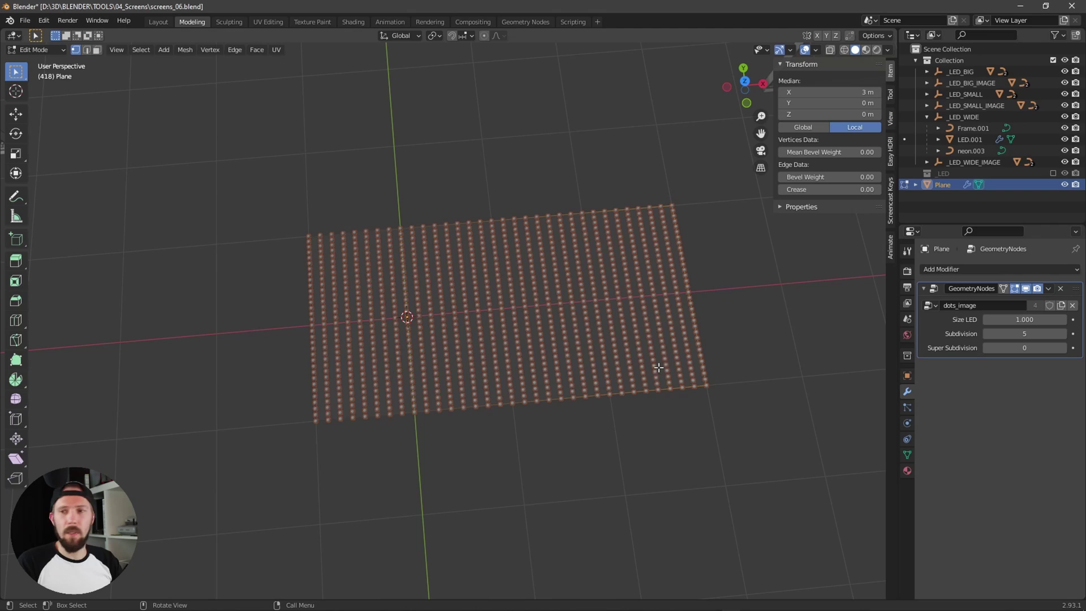
pyautogui.moveTo(674, 414); pyautogui.dragTo(665, 418, button='middle')
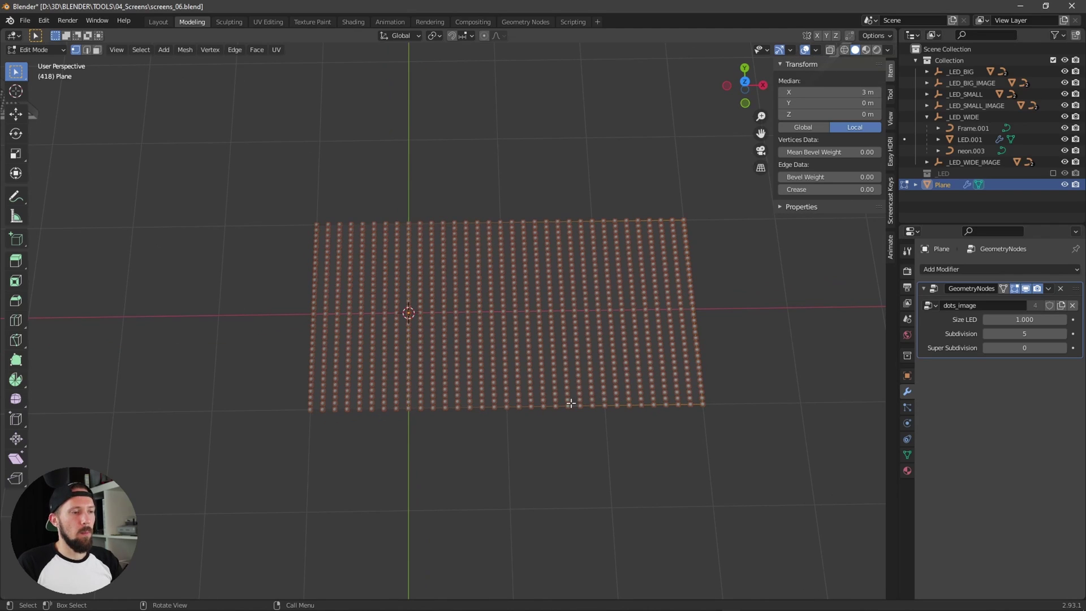
pyautogui.hotkey('ctrl', 'r')
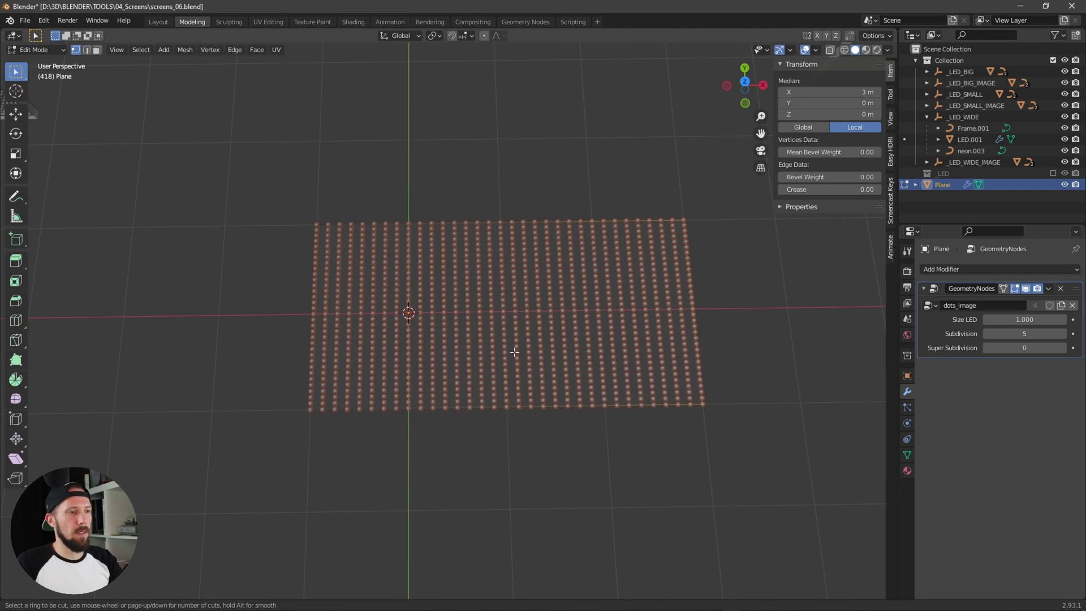
# Place a loop cut across the plane, leaving the new edge loop unslid
pyautogui.click(501, 242)
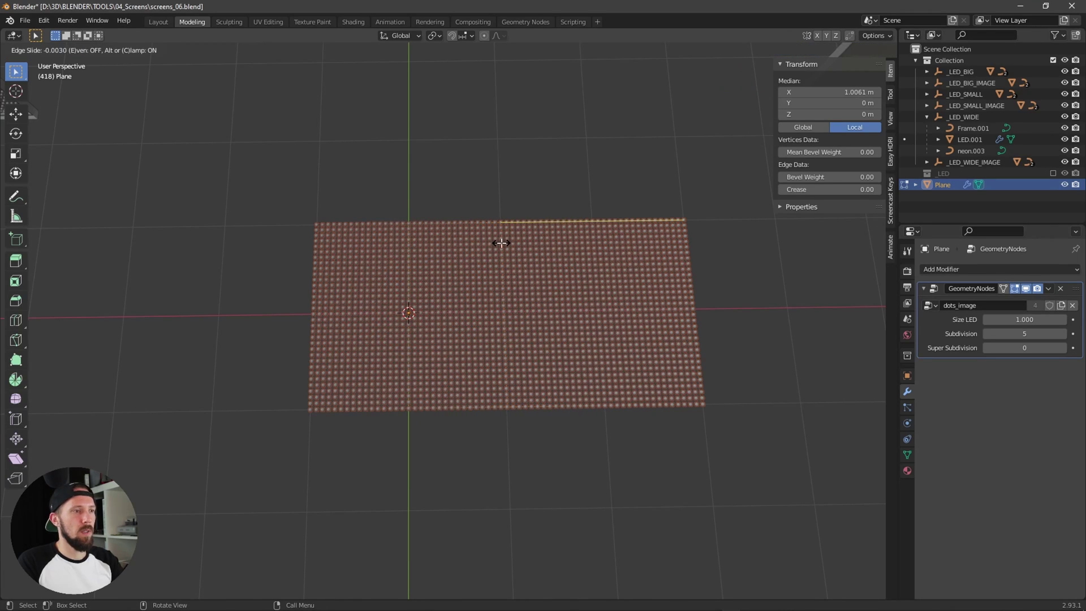
pyautogui.rightClick(501, 243)
pyautogui.moveTo(509, 243); pyautogui.dragTo(656, 350, button='middle')
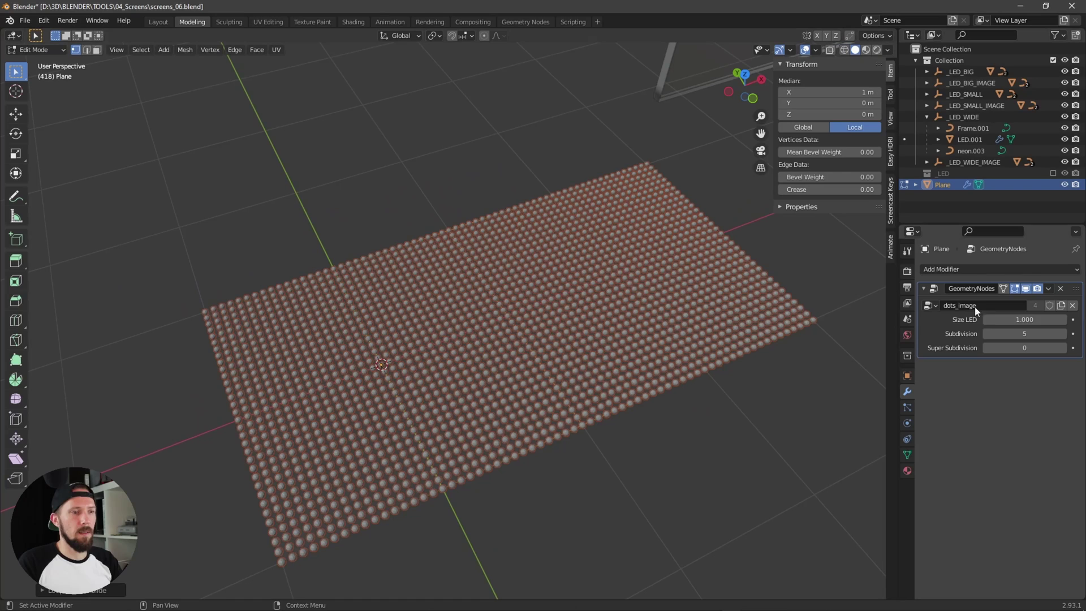
# Try LED grid Subdivision 3 and 5, settling on 4
pyautogui.click(985, 333)
pyautogui.click(985, 334)
pyautogui.scroll(5, 566, 339)
pyautogui.moveTo(566, 339); pyautogui.dragTo(618, 362, button='middle')
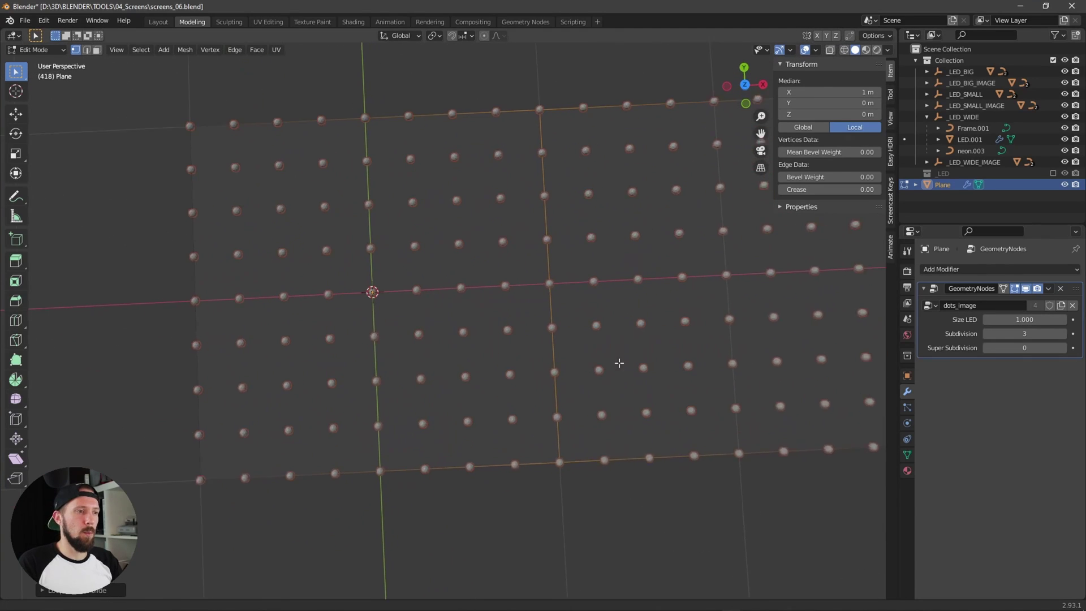
pyautogui.scroll(-5, 566, 396)
pyautogui.moveTo(516, 439)
pyautogui.mouseDown(button='middle')
pyautogui.moveTo(538, 429)
pyautogui.moveTo(546, 450)
pyautogui.moveTo(529, 426)
pyautogui.mouseUp(button='middle')
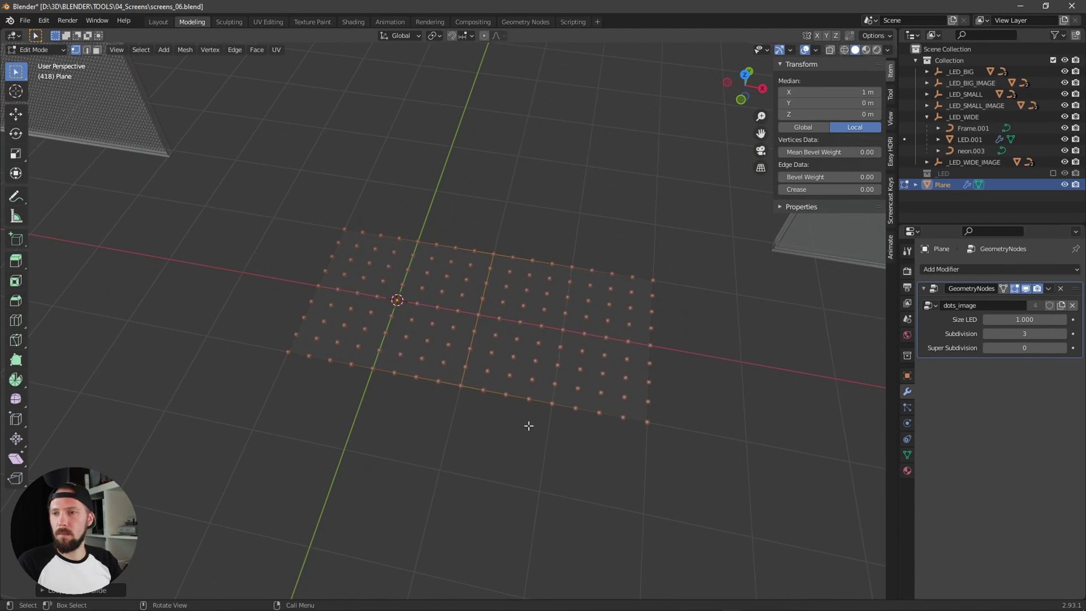
pyautogui.click(1064, 334)
pyautogui.click(1064, 334)
pyautogui.click(985, 334)
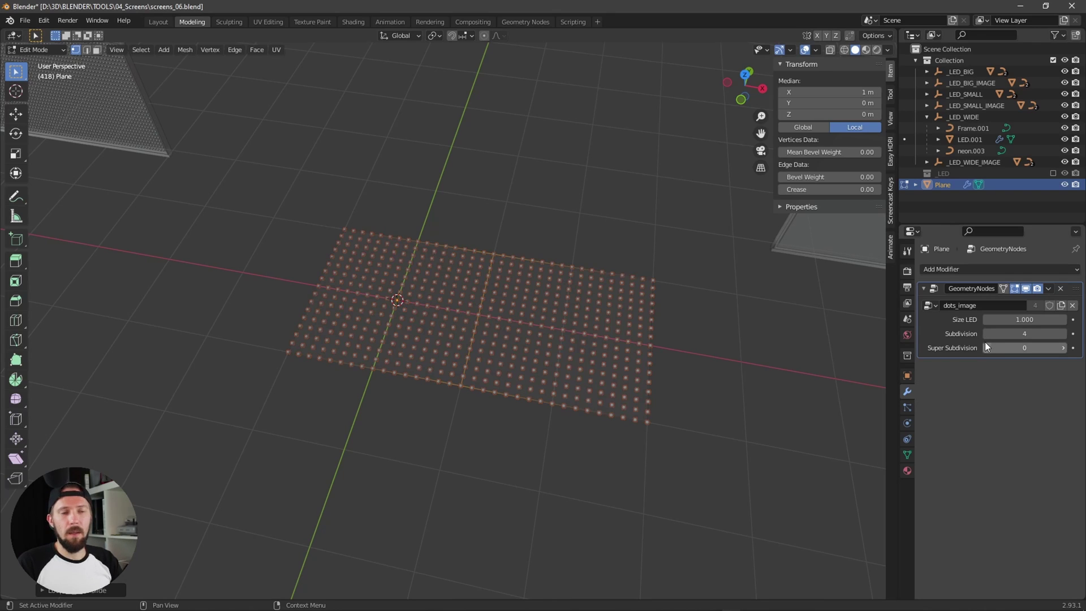
pyautogui.moveTo(650, 405); pyautogui.dragTo(653, 406, button='middle')
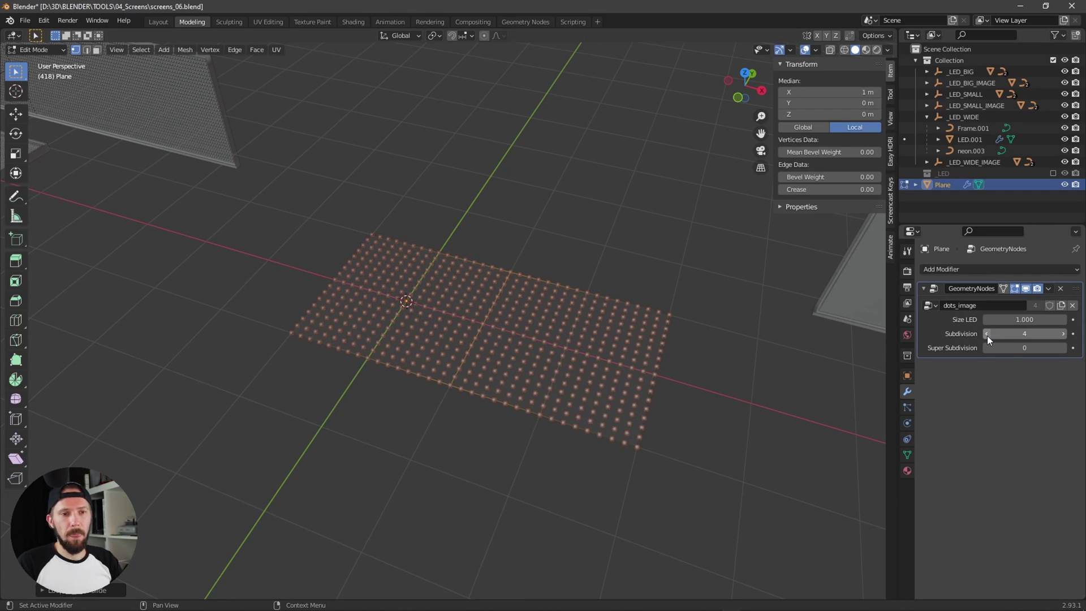
pyautogui.moveTo(577, 356); pyautogui.dragTo(525, 362, button='middle')
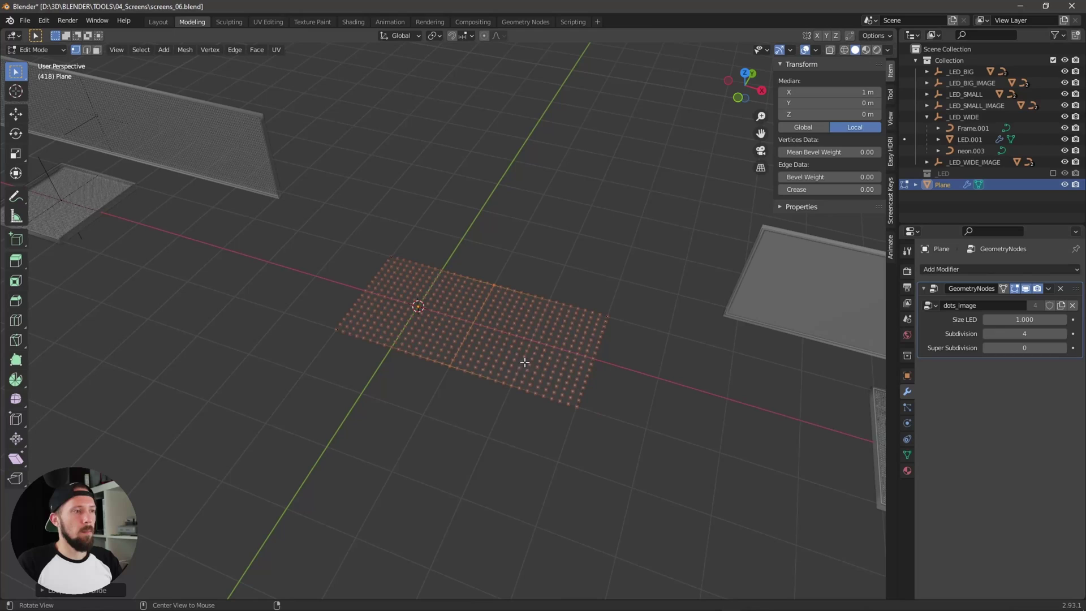
# Switch to Material Preview shading and add a Skin modifier after dots_image
pyautogui.press('z')
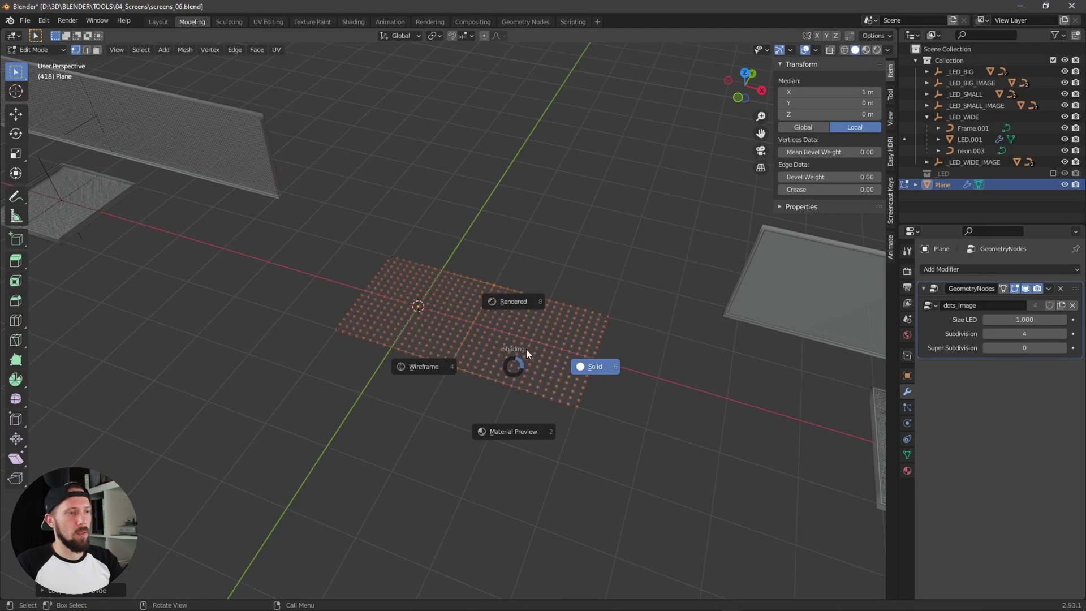
pyautogui.click(515, 431)
pyautogui.moveTo(542, 404); pyautogui.dragTo(545, 395, button='middle')
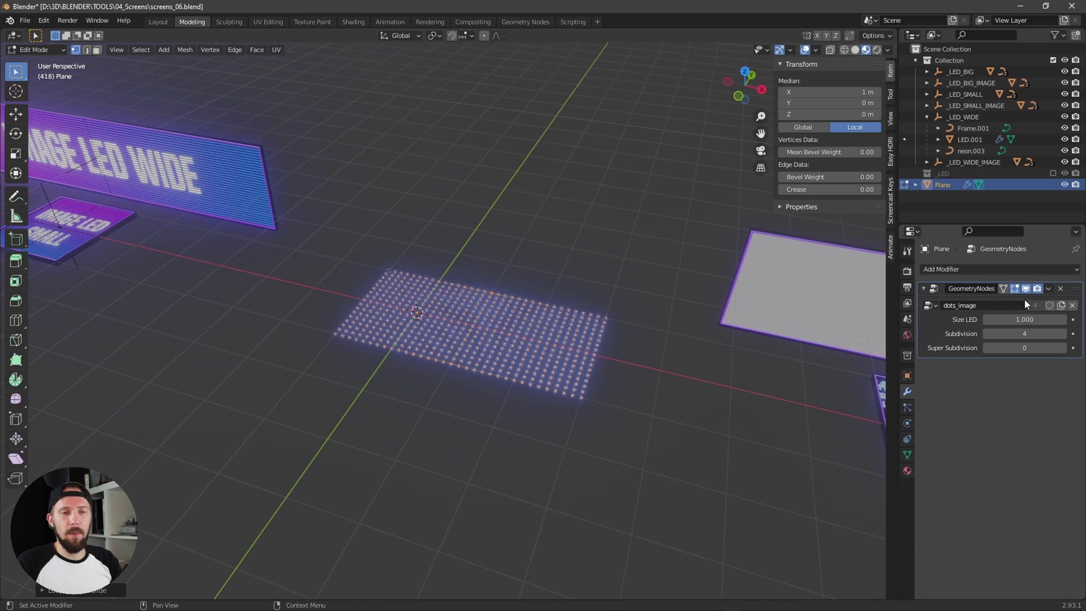
pyautogui.click(979, 269)
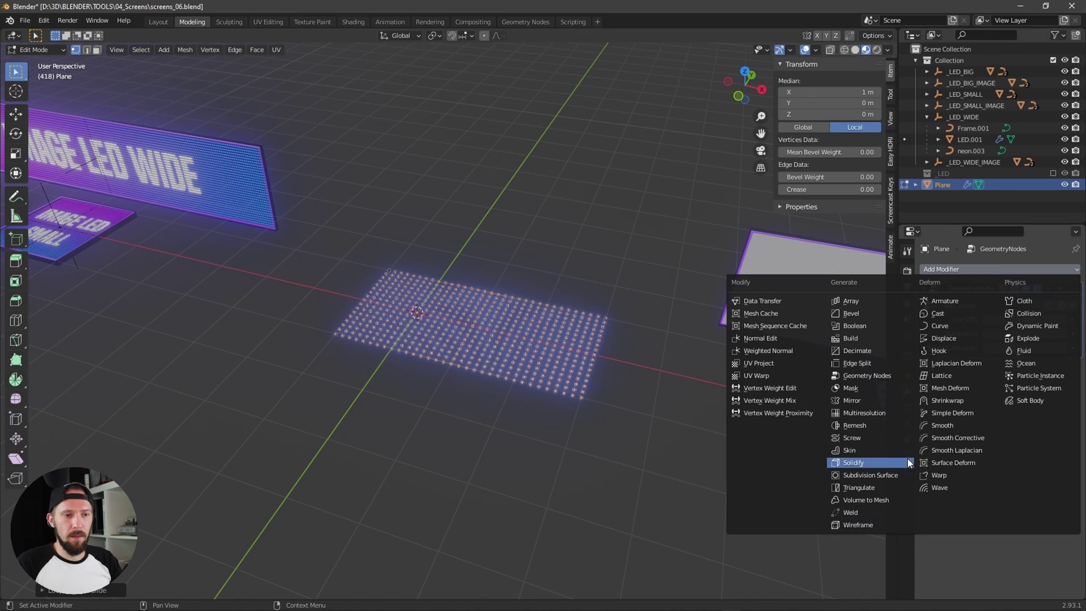
pyautogui.click(877, 453)
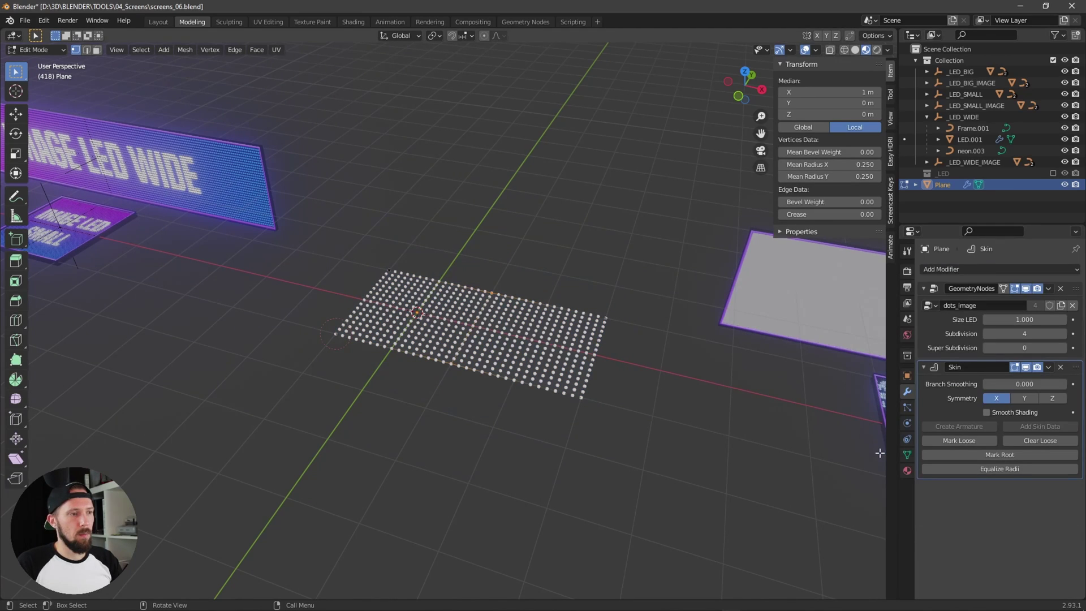
# In the Shading workspace, assign the M_image_big material and view it in Rendered shading
pyautogui.click(354, 22)
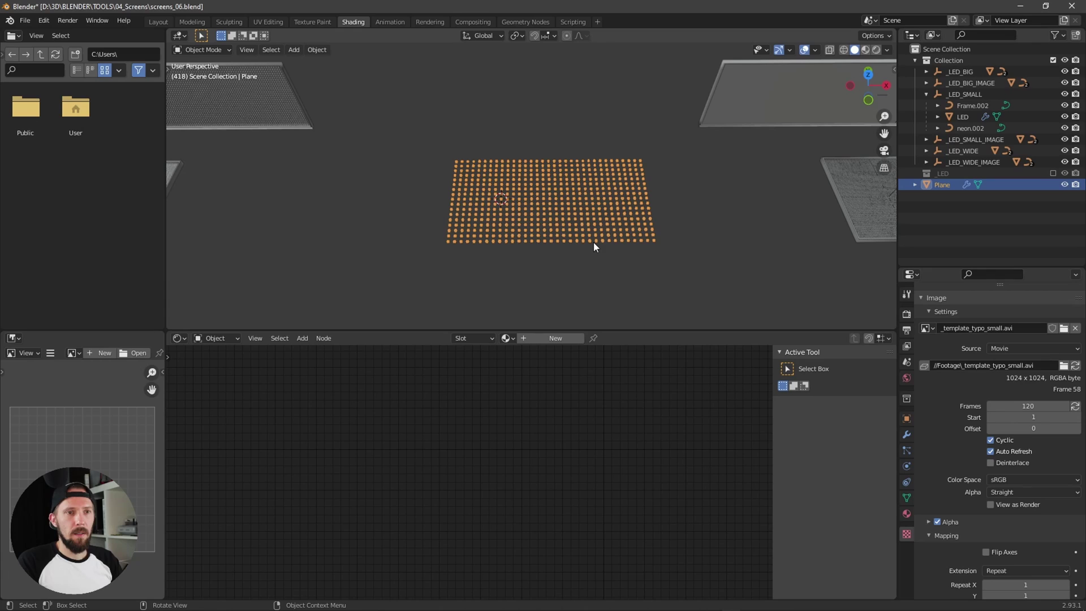
pyautogui.click(507, 338)
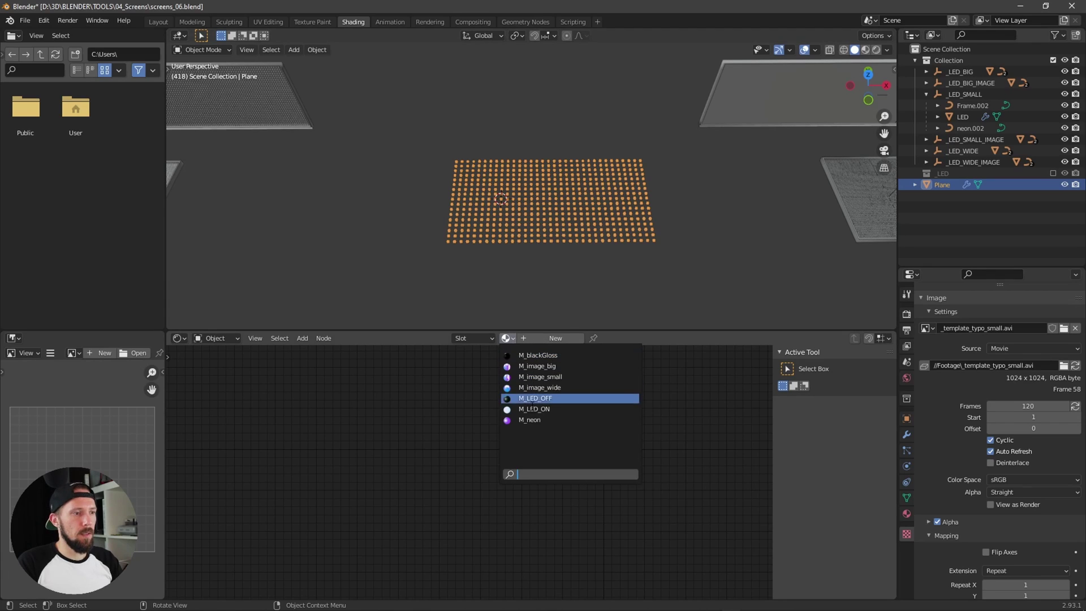
pyautogui.click(562, 366)
pyautogui.moveTo(594, 306)
pyautogui.mouseDown(button='middle')
pyautogui.moveTo(617, 254)
pyautogui.moveTo(589, 270)
pyautogui.mouseUp(button='middle')
pyautogui.press('z')
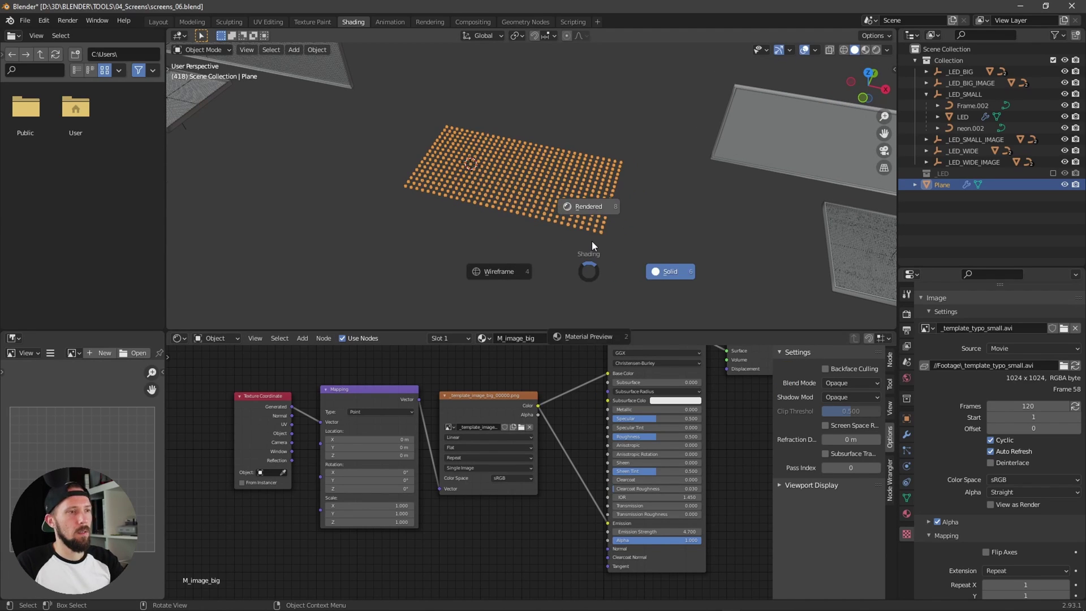
pyautogui.click(589, 206)
pyautogui.scroll(3, 622, 204)
pyautogui.scroll(-2, 660, 199)
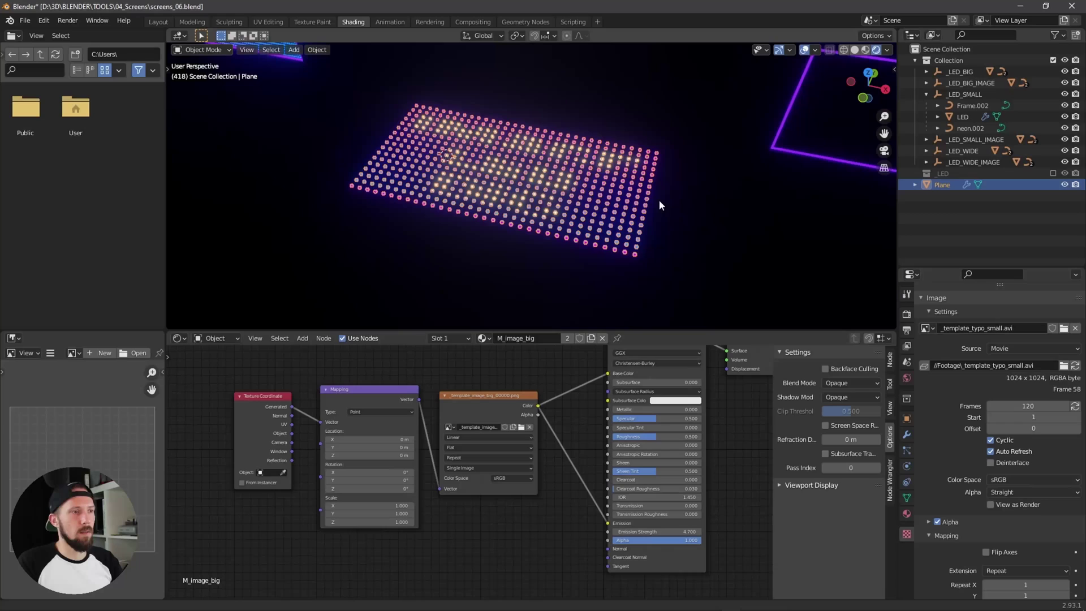
# Set Subdivision to 5 and the image Mapping to X scale 1.5, X location -0.2 m
pyautogui.click(906, 434)
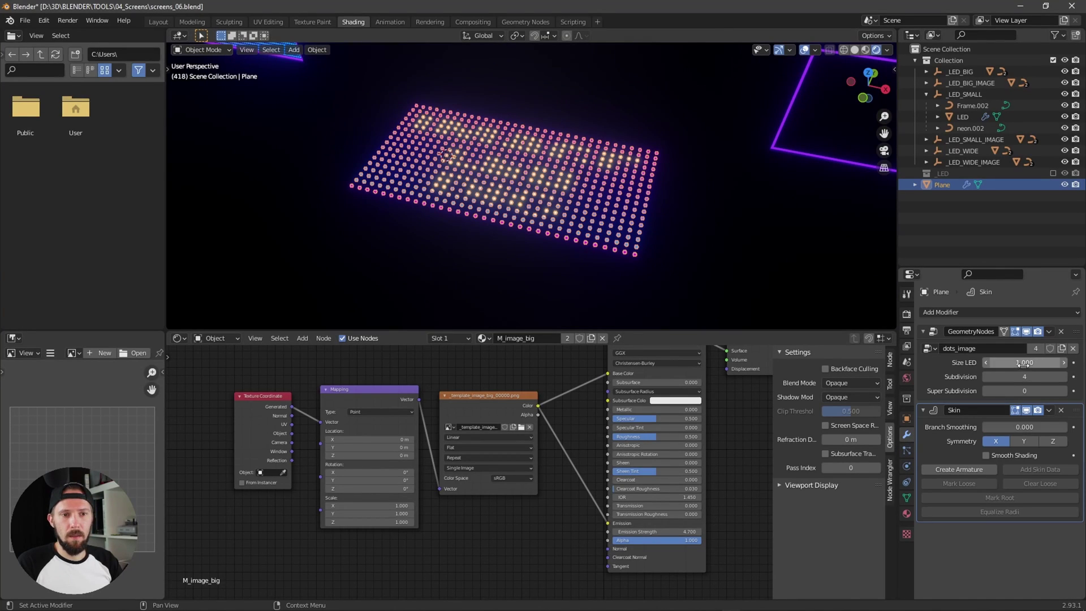
pyautogui.moveTo(1036, 376); pyautogui.dragTo(1051, 376)
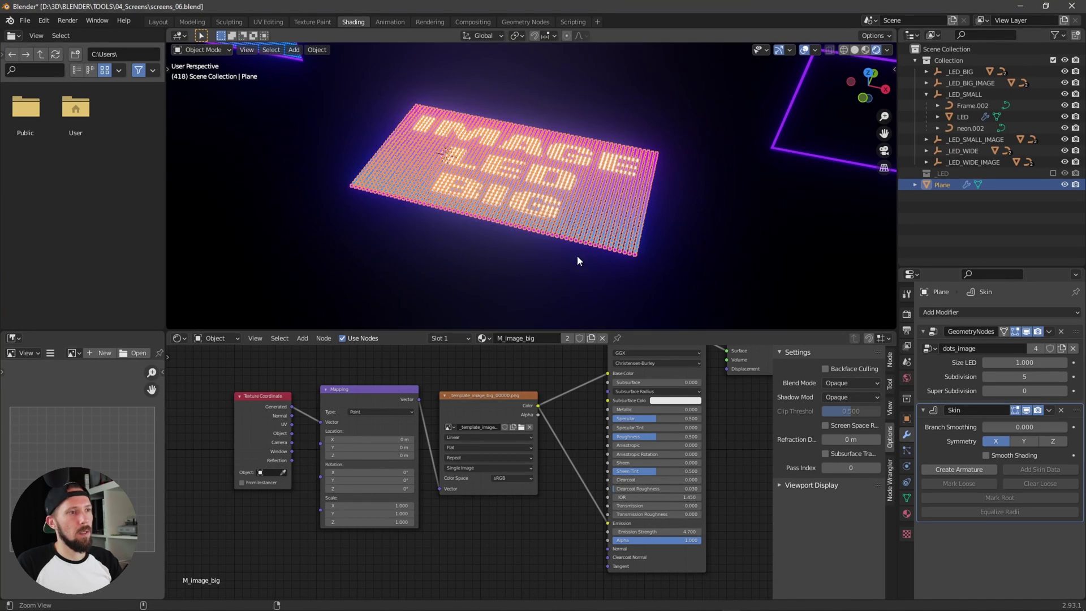
pyautogui.scroll(1, 600, 221)
pyautogui.moveTo(605, 209); pyautogui.dragTo(596, 262, button='middle')
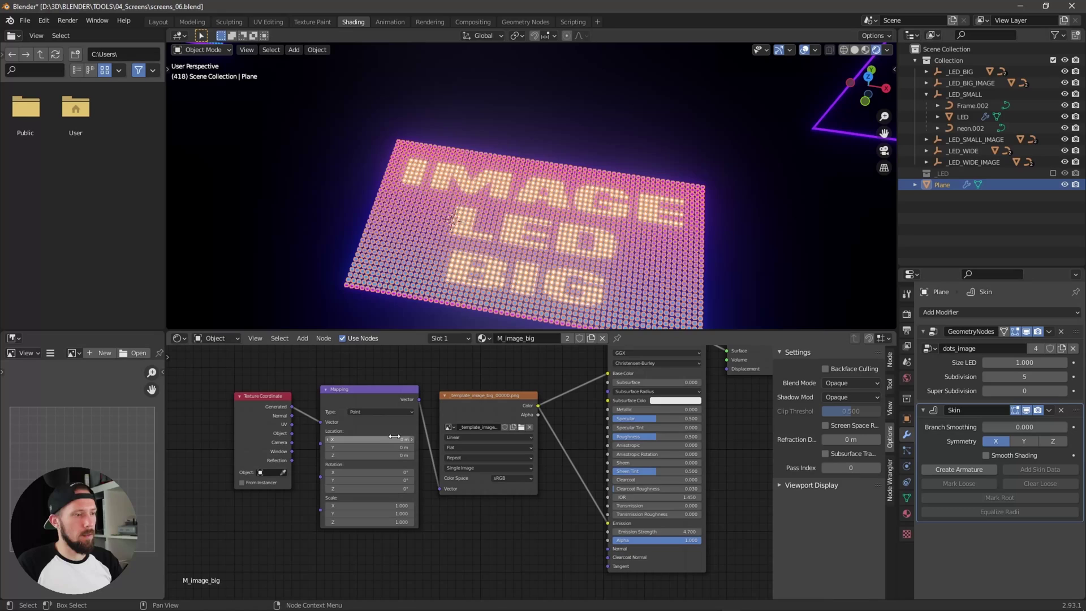
pyautogui.moveTo(403, 439)
pyautogui.mouseDown()
pyautogui.moveTo(384, 439)
pyautogui.moveTo(403, 439)
pyautogui.mouseUp()
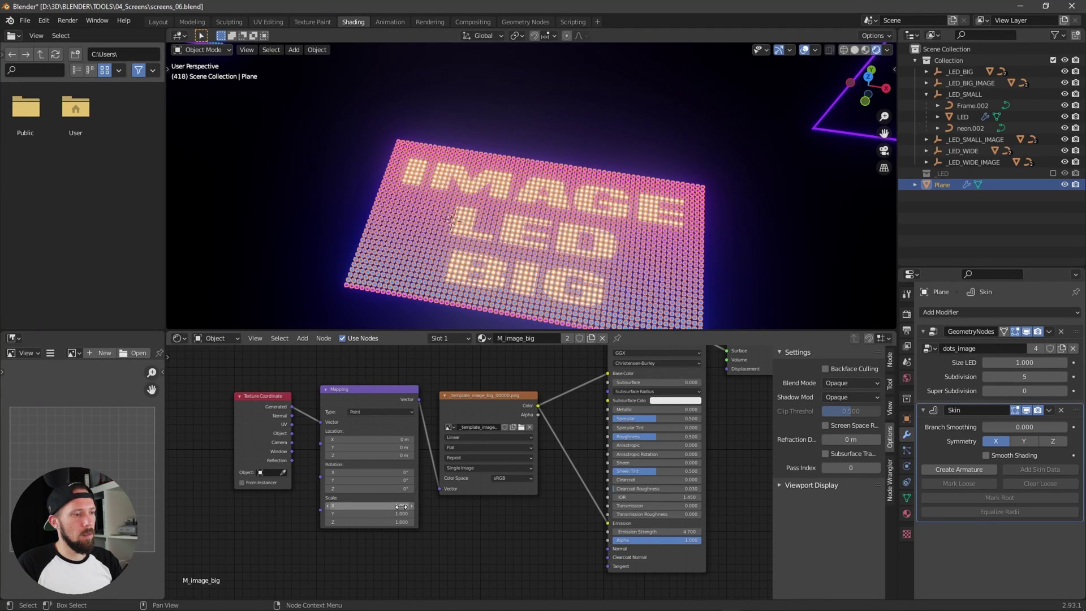
pyautogui.moveTo(401, 506); pyautogui.dragTo(403, 506)
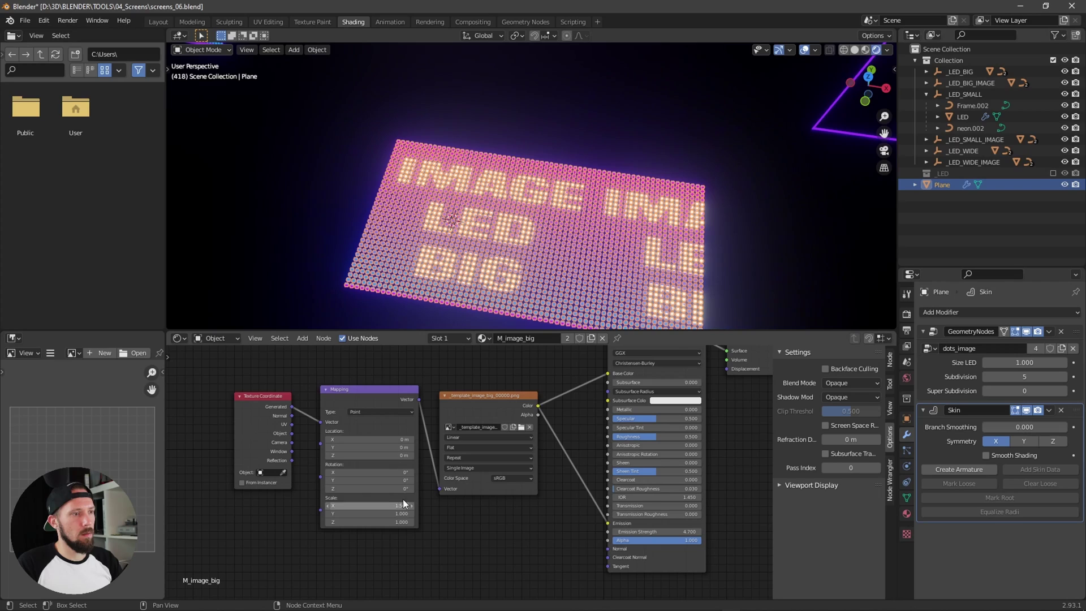
pyautogui.moveTo(402, 439); pyautogui.dragTo(387, 439)
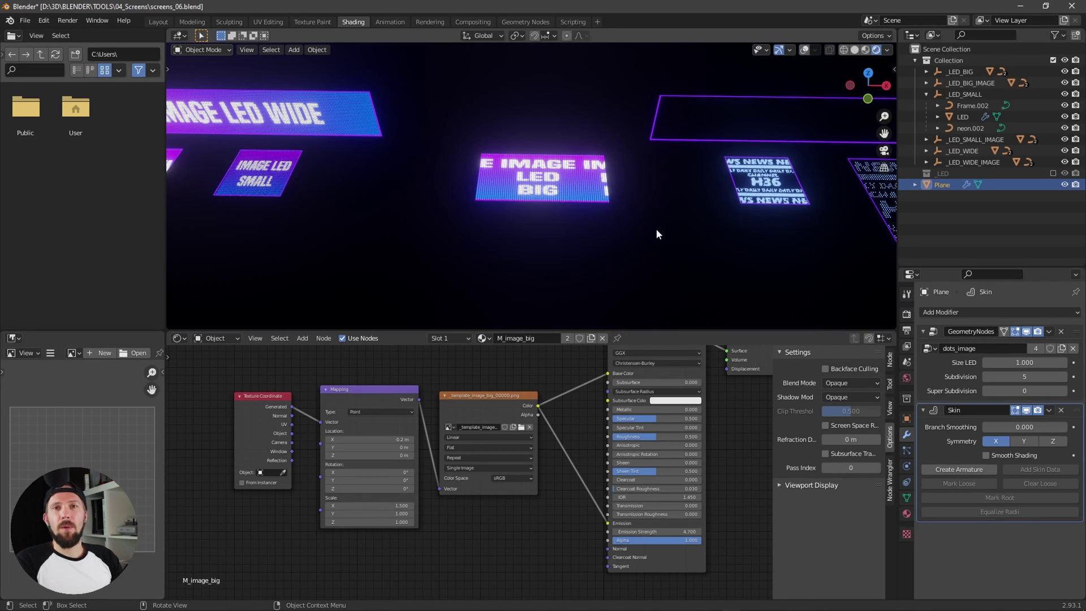